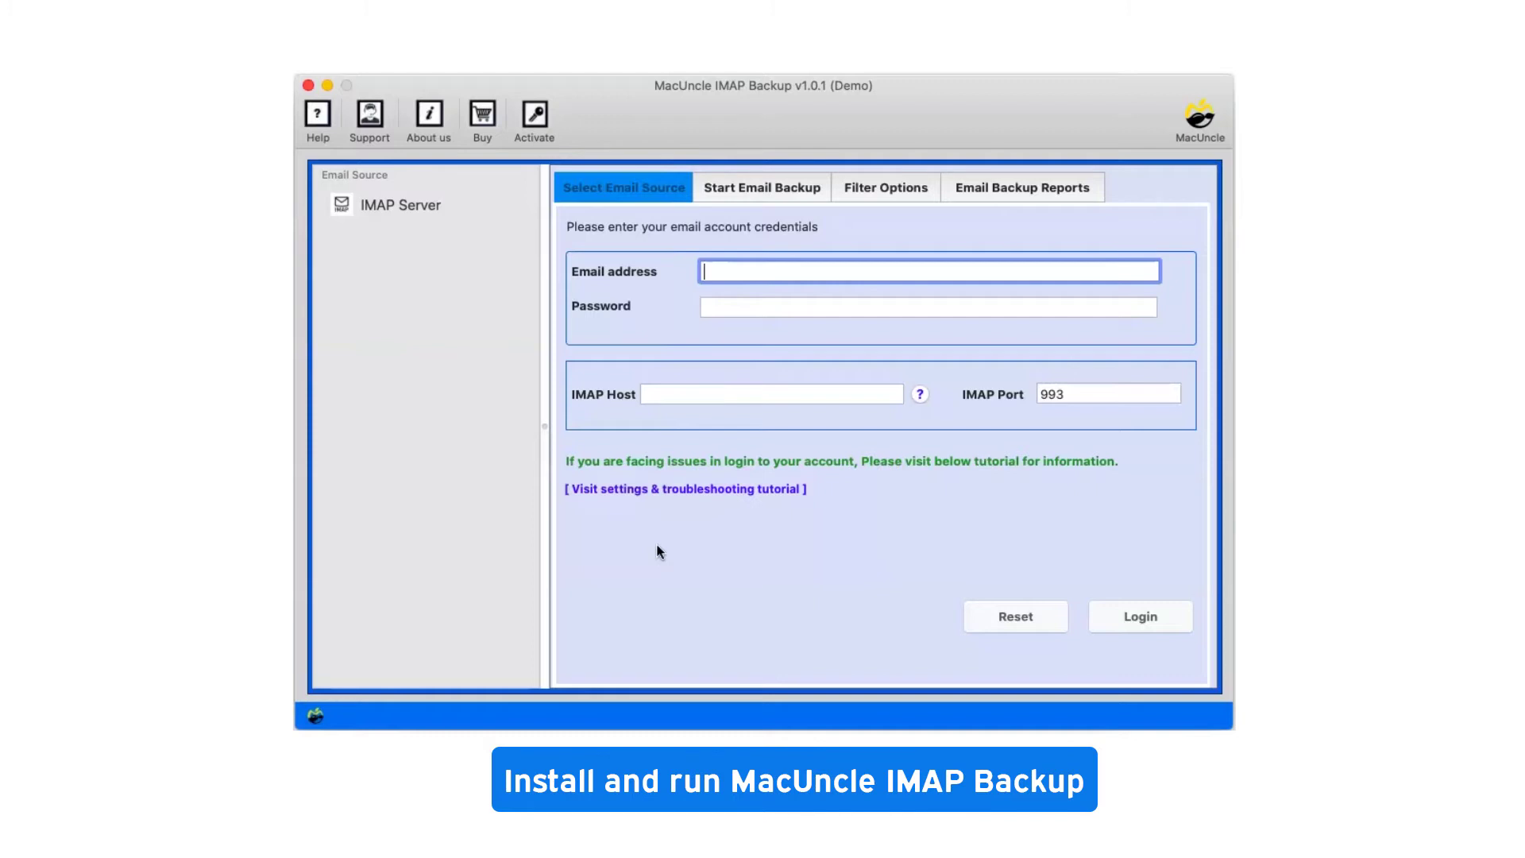
- Choose IMAP Server as the email source in the left pane
click(421, 205)
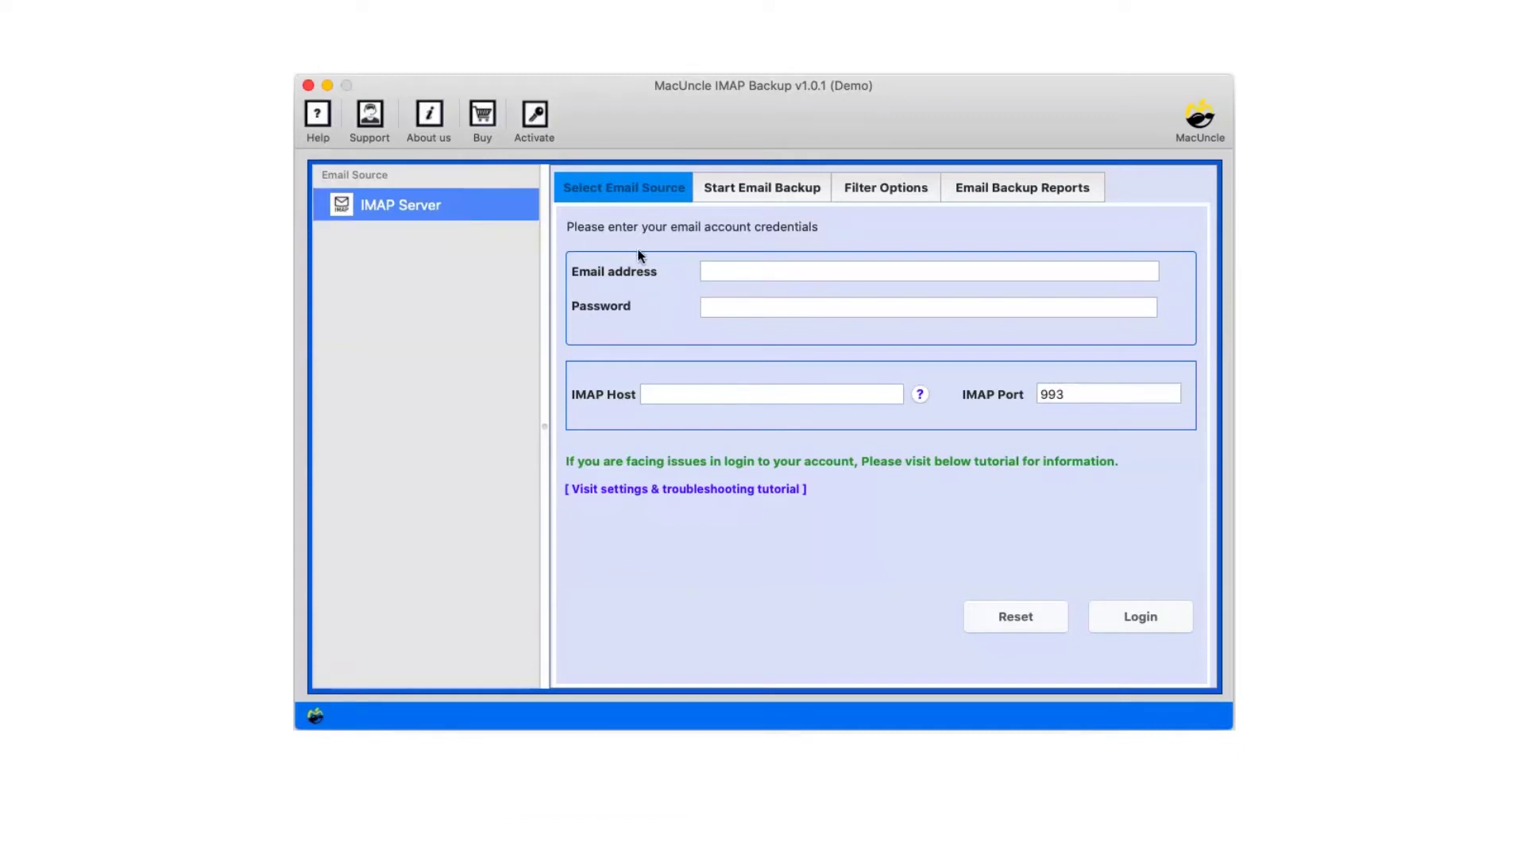
- Enter the account's e-mail address, its password and IMAP host mail.macuncle.com
click(714, 270)
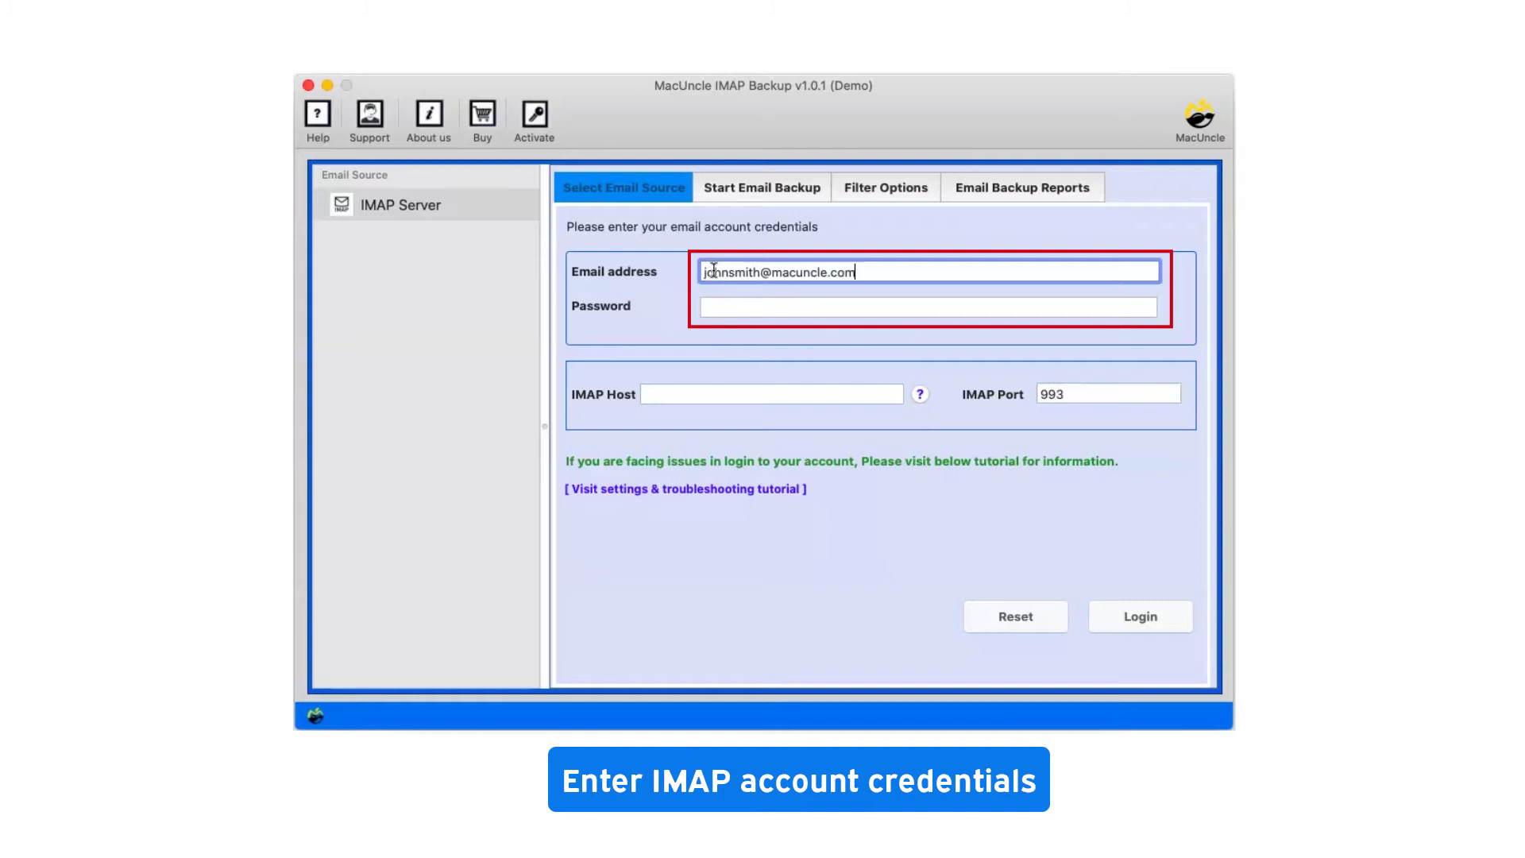
click(716, 304)
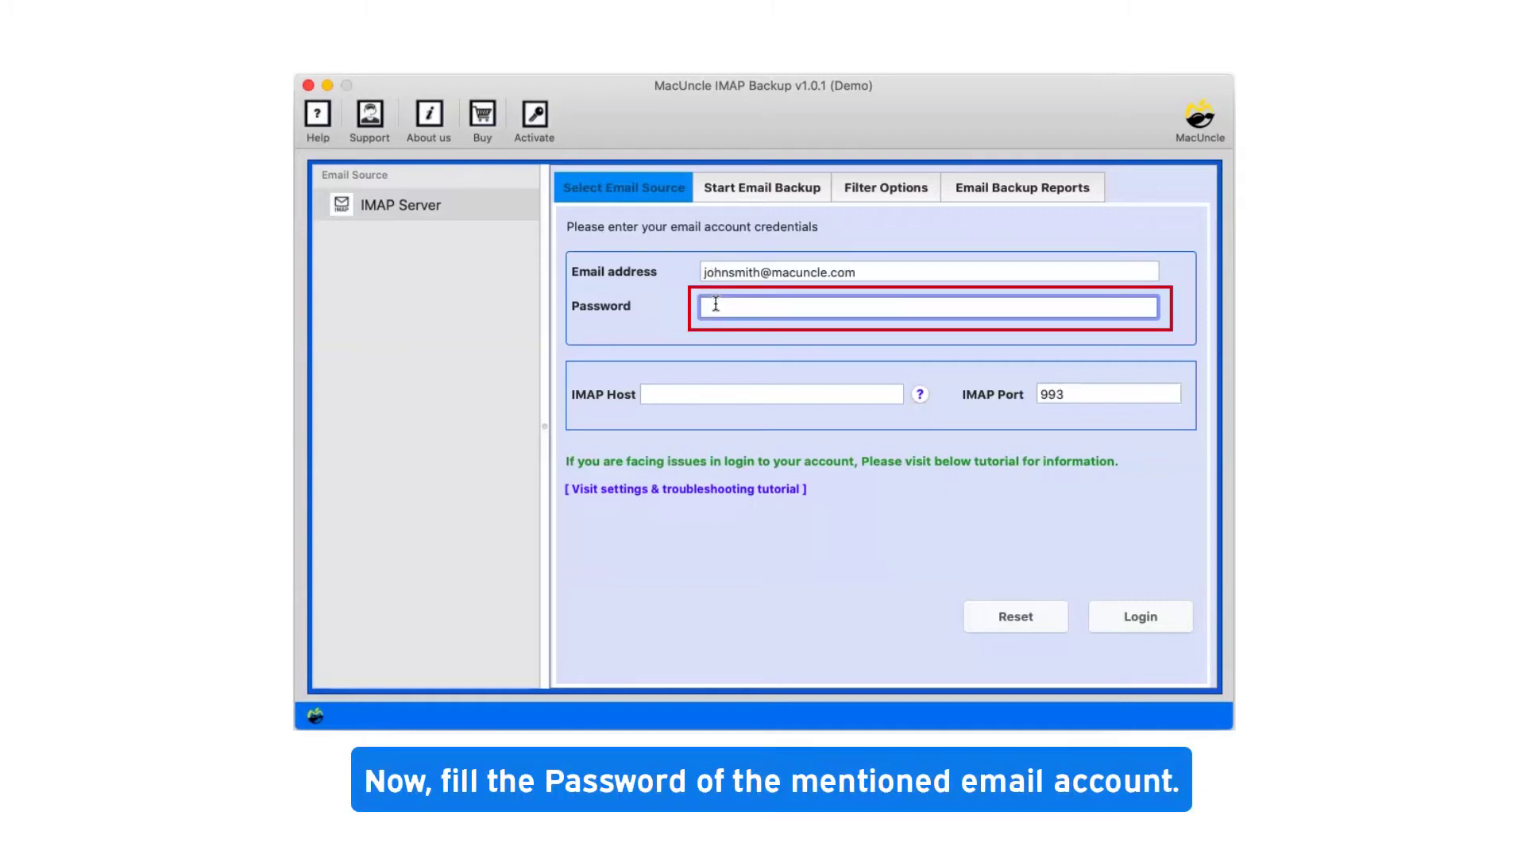
text(••••••••••)
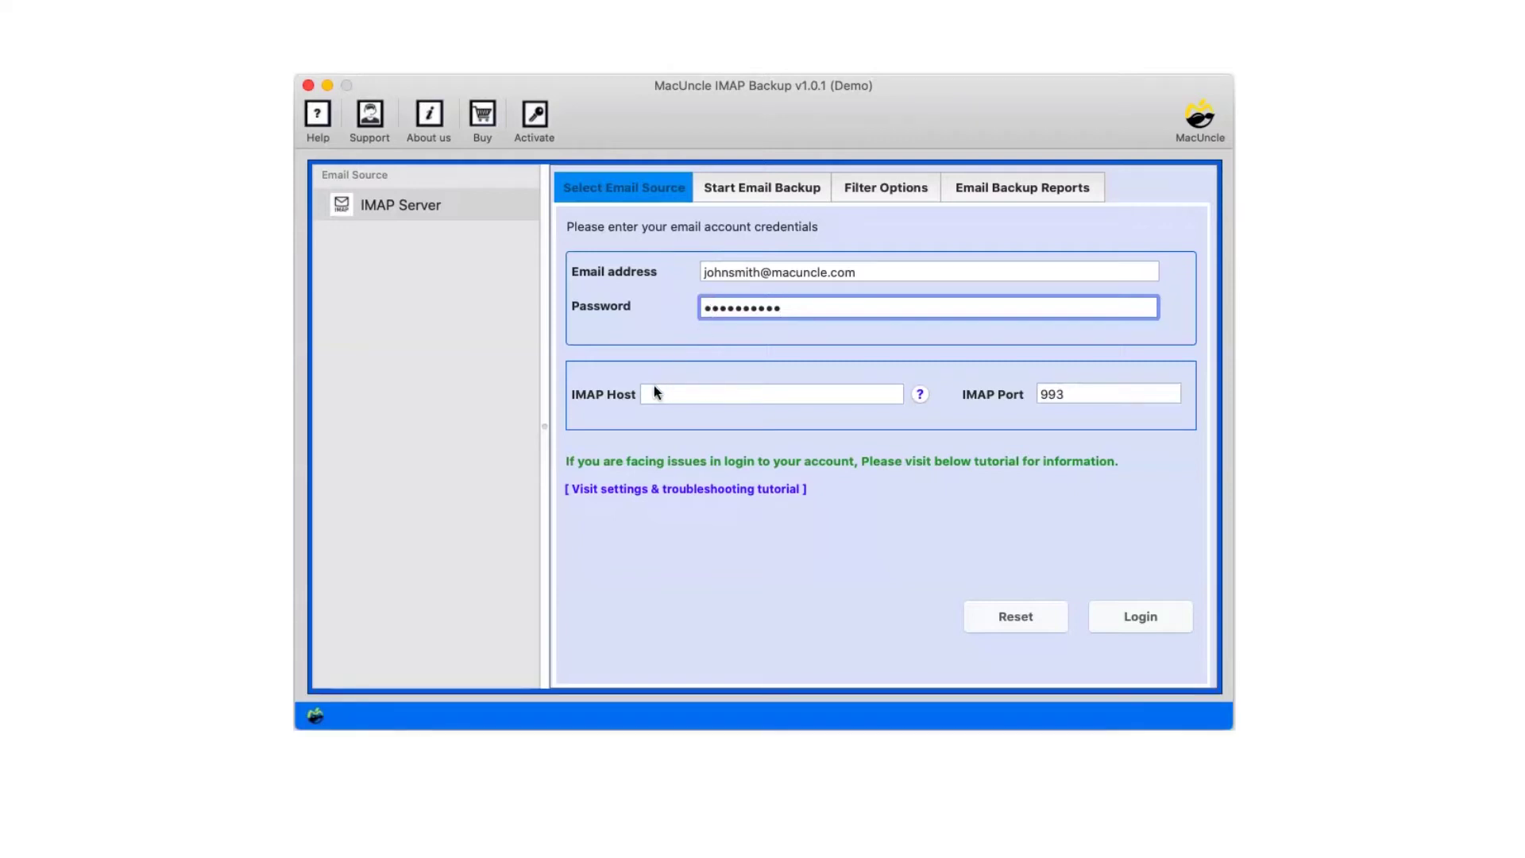
click(654, 389)
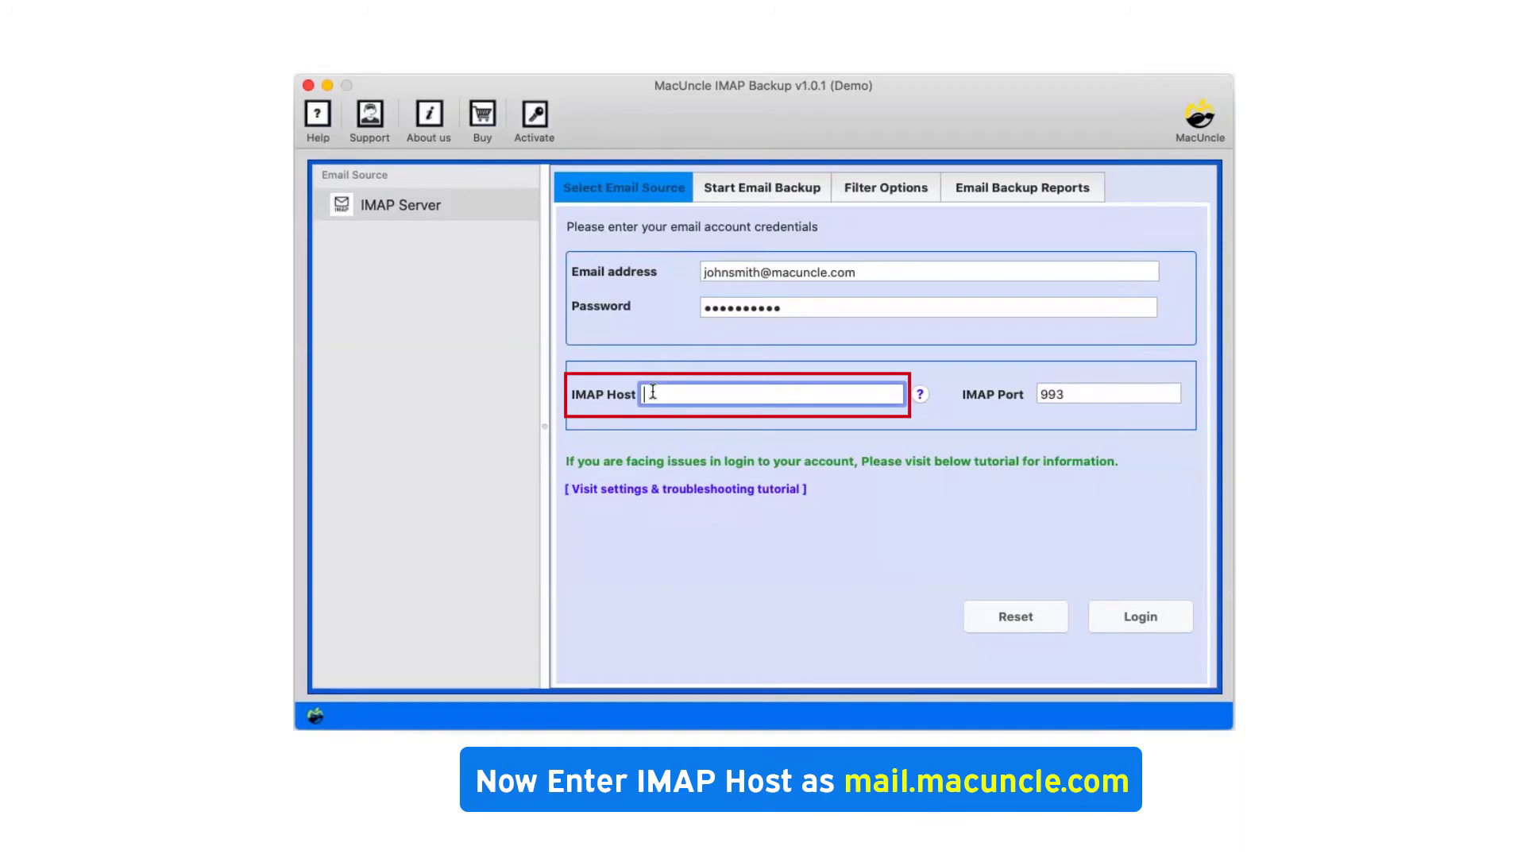
text(mail.macuncle.com)
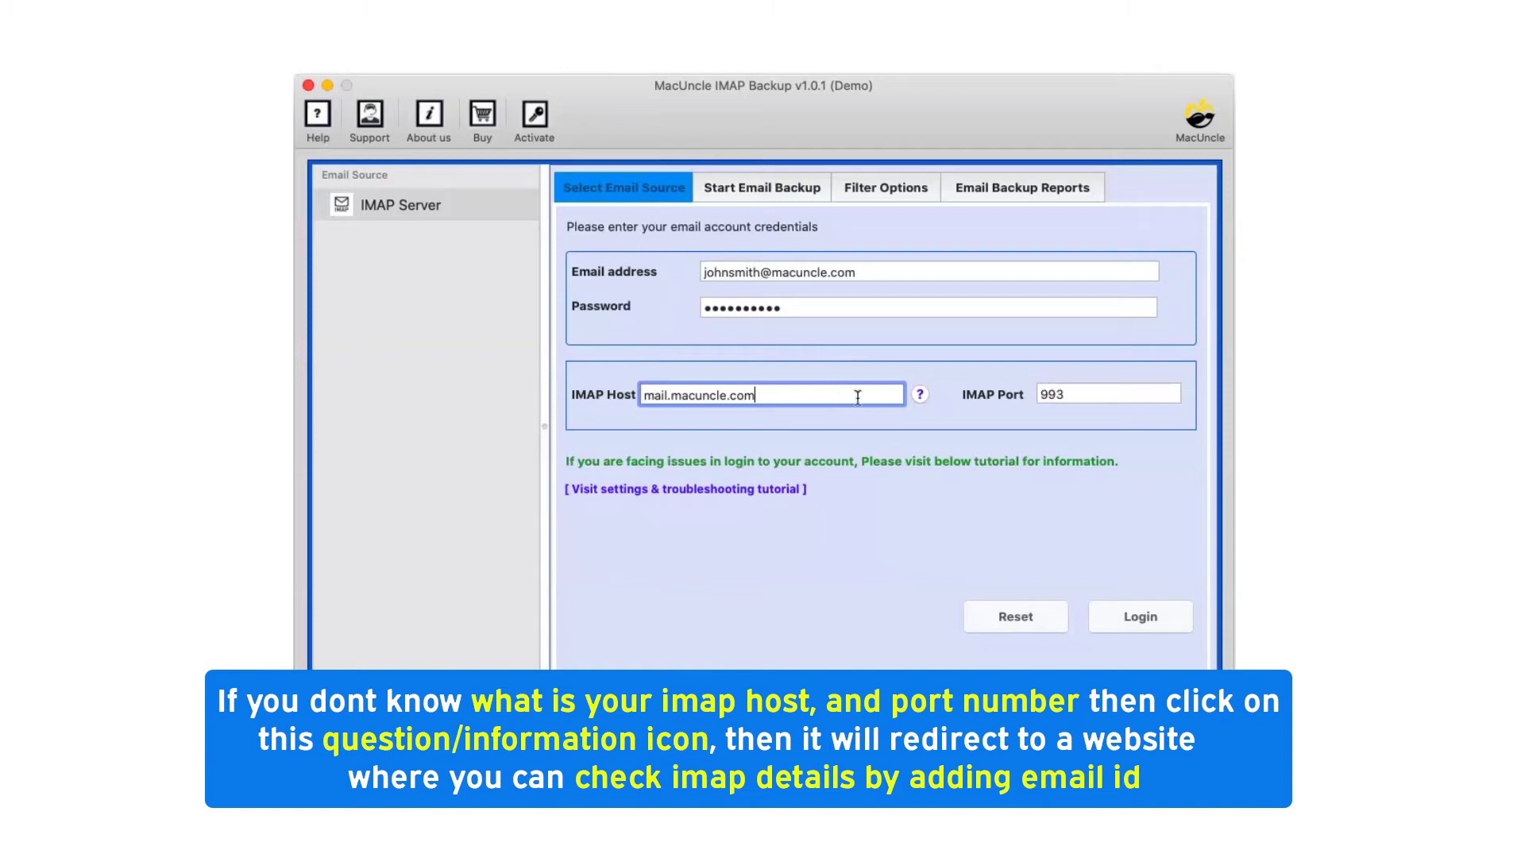
click(921, 396)
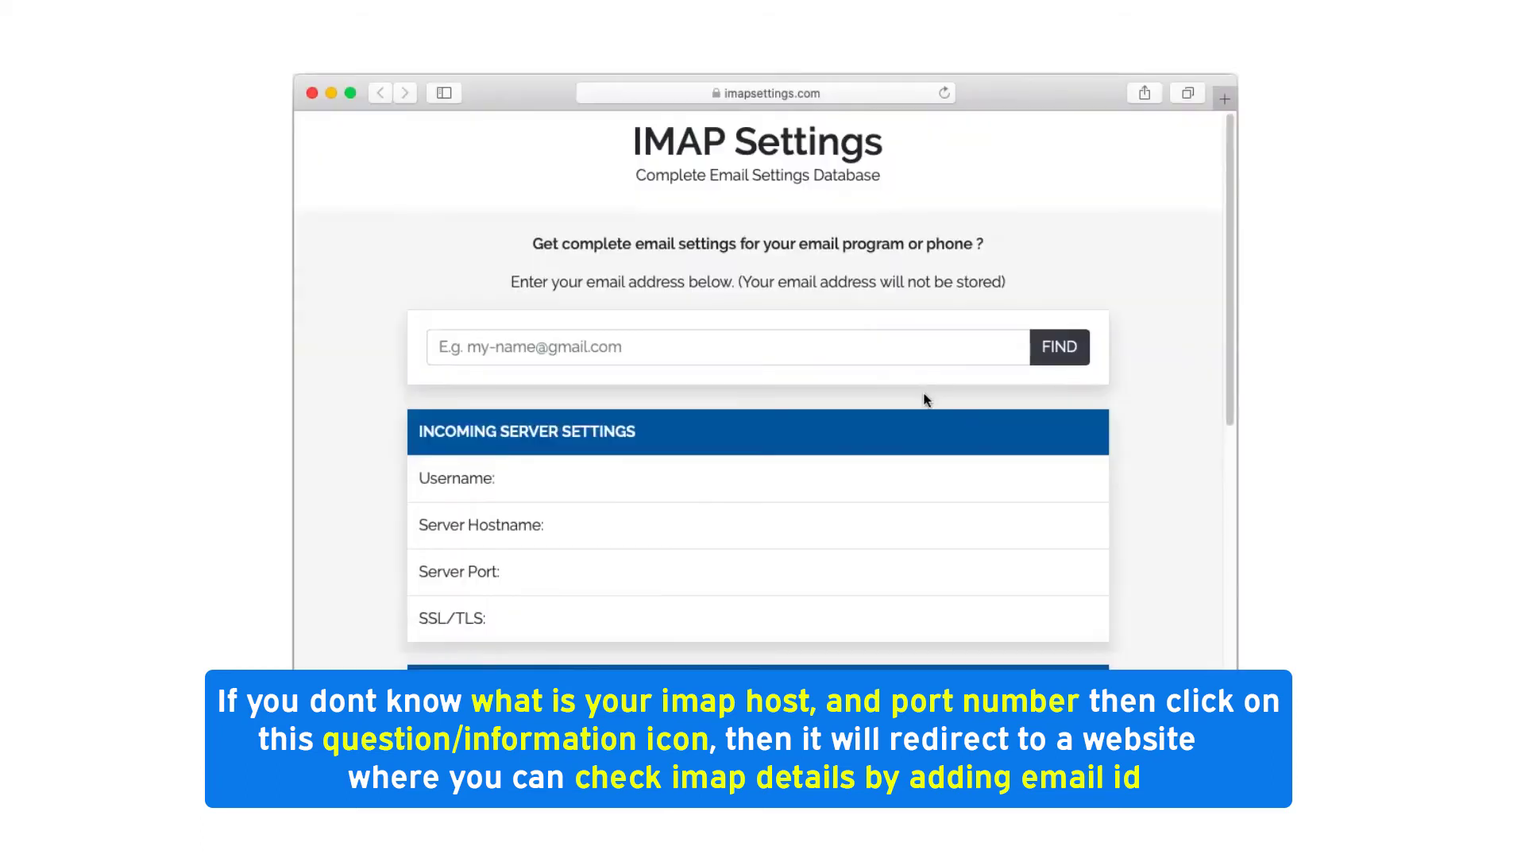
click(436, 347)
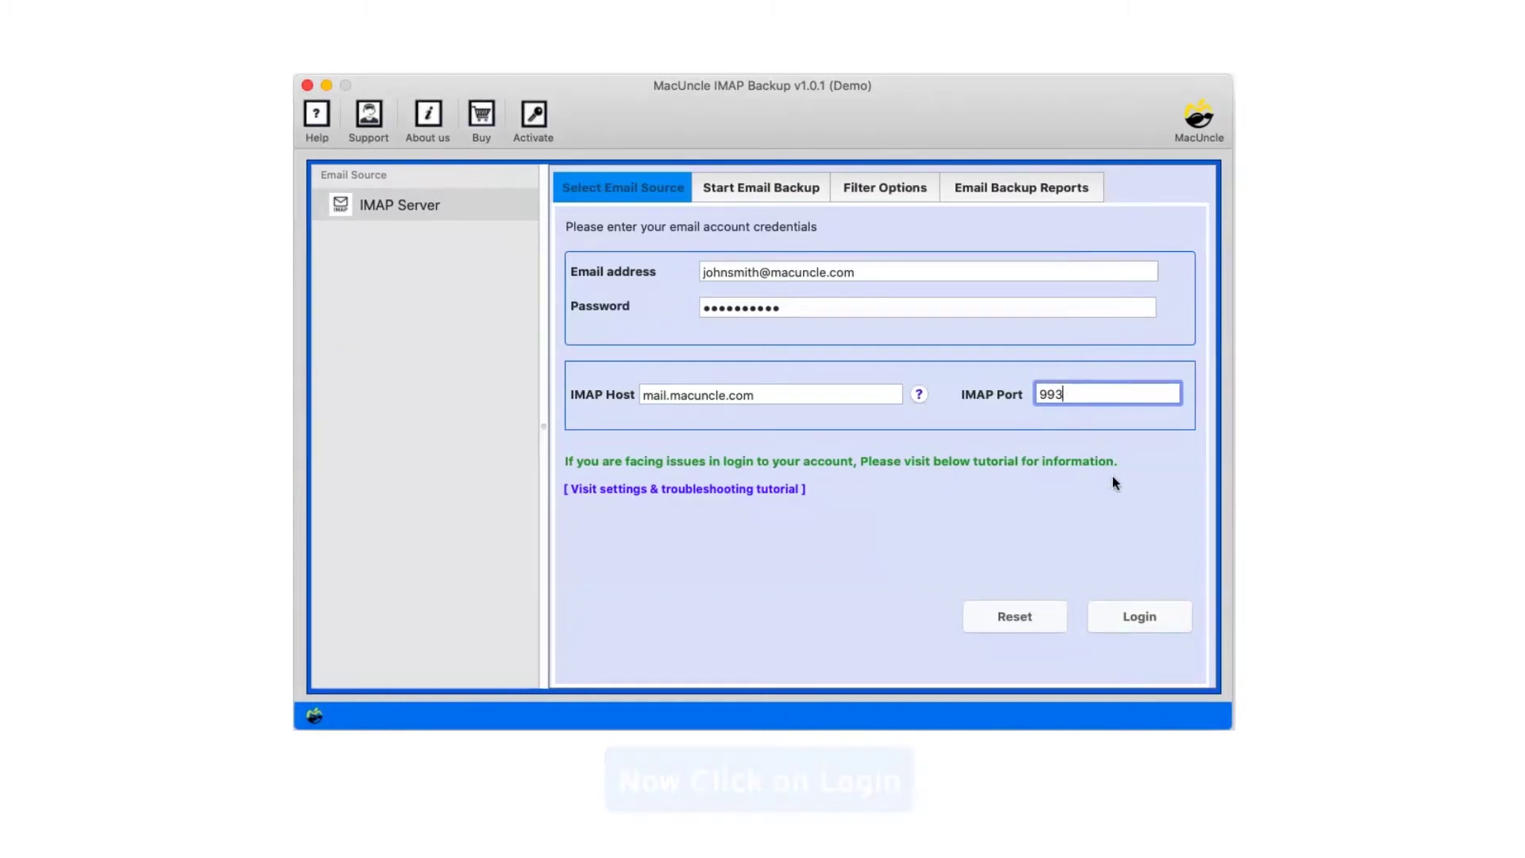
- Log in to the IMAP account to load its mail folders and saving options
click(1145, 612)
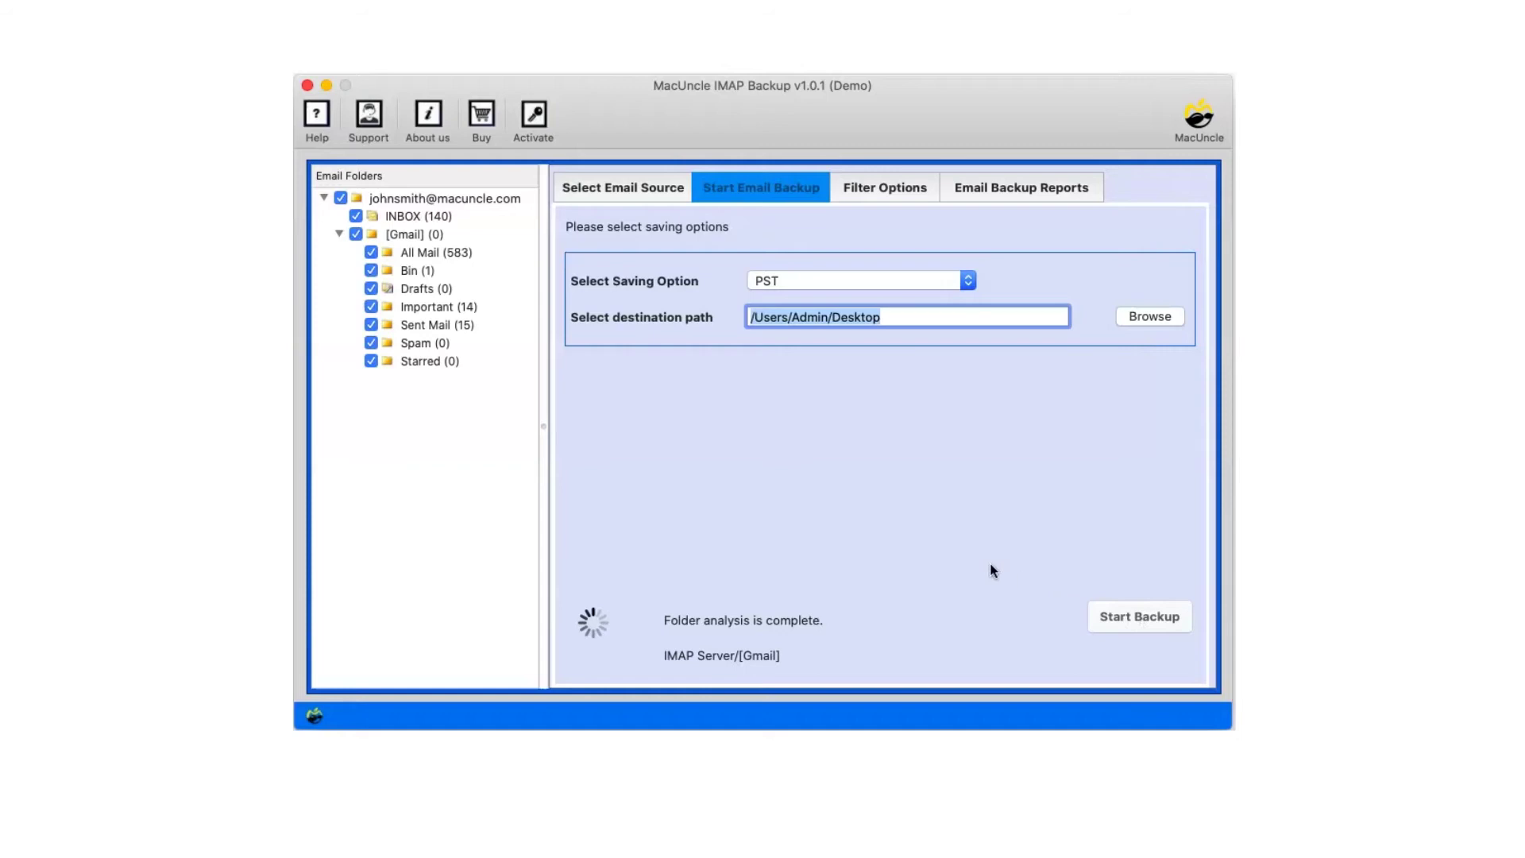
- Untick [Gmail], tick Bin, Important and Sent Mail, and set the saving format to PDF
click(354, 234)
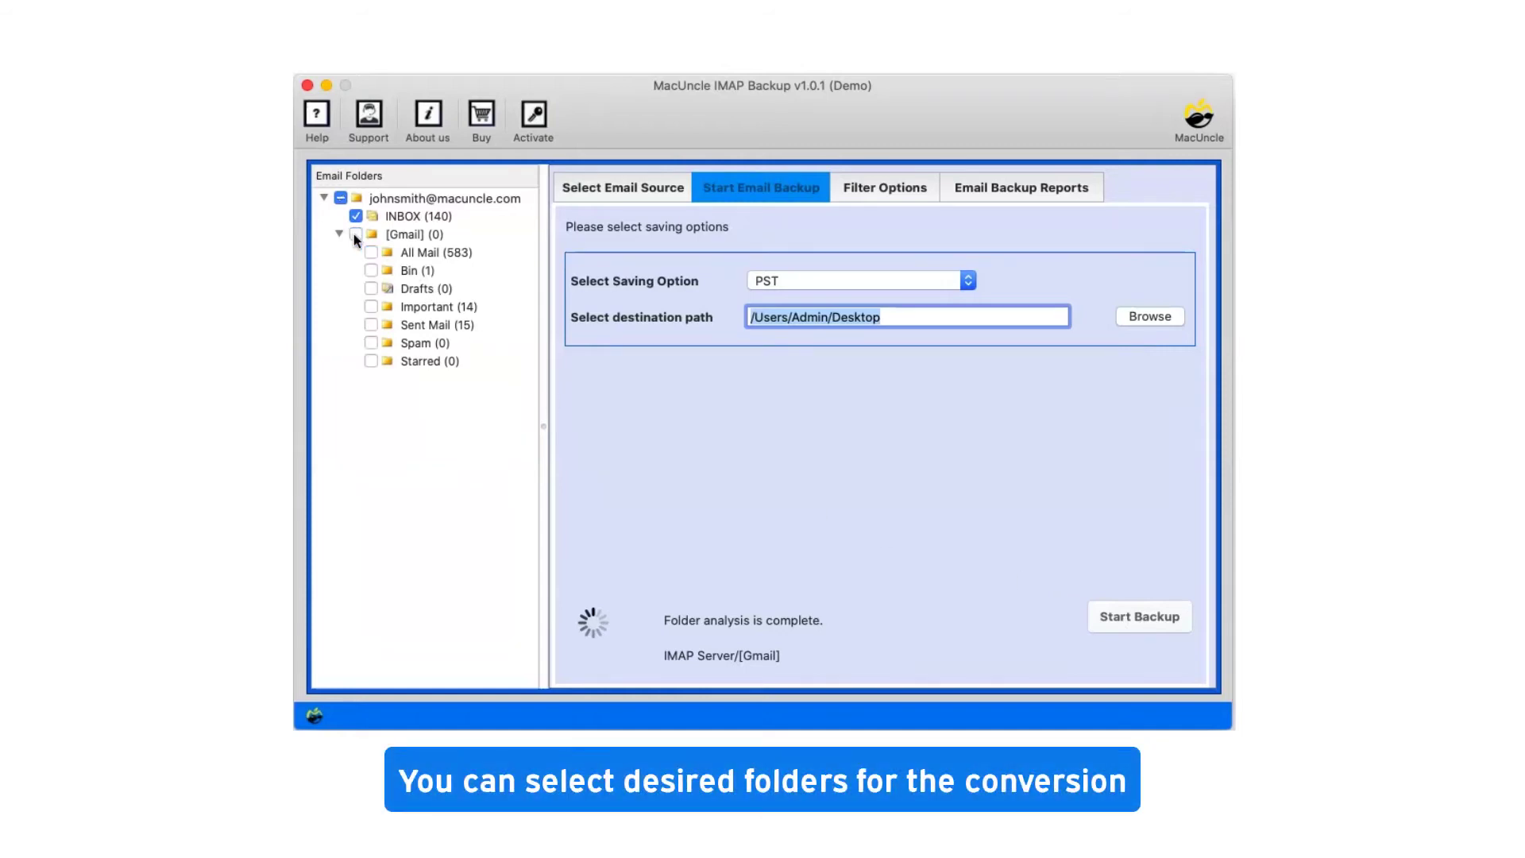
click(371, 270)
click(371, 306)
click(371, 325)
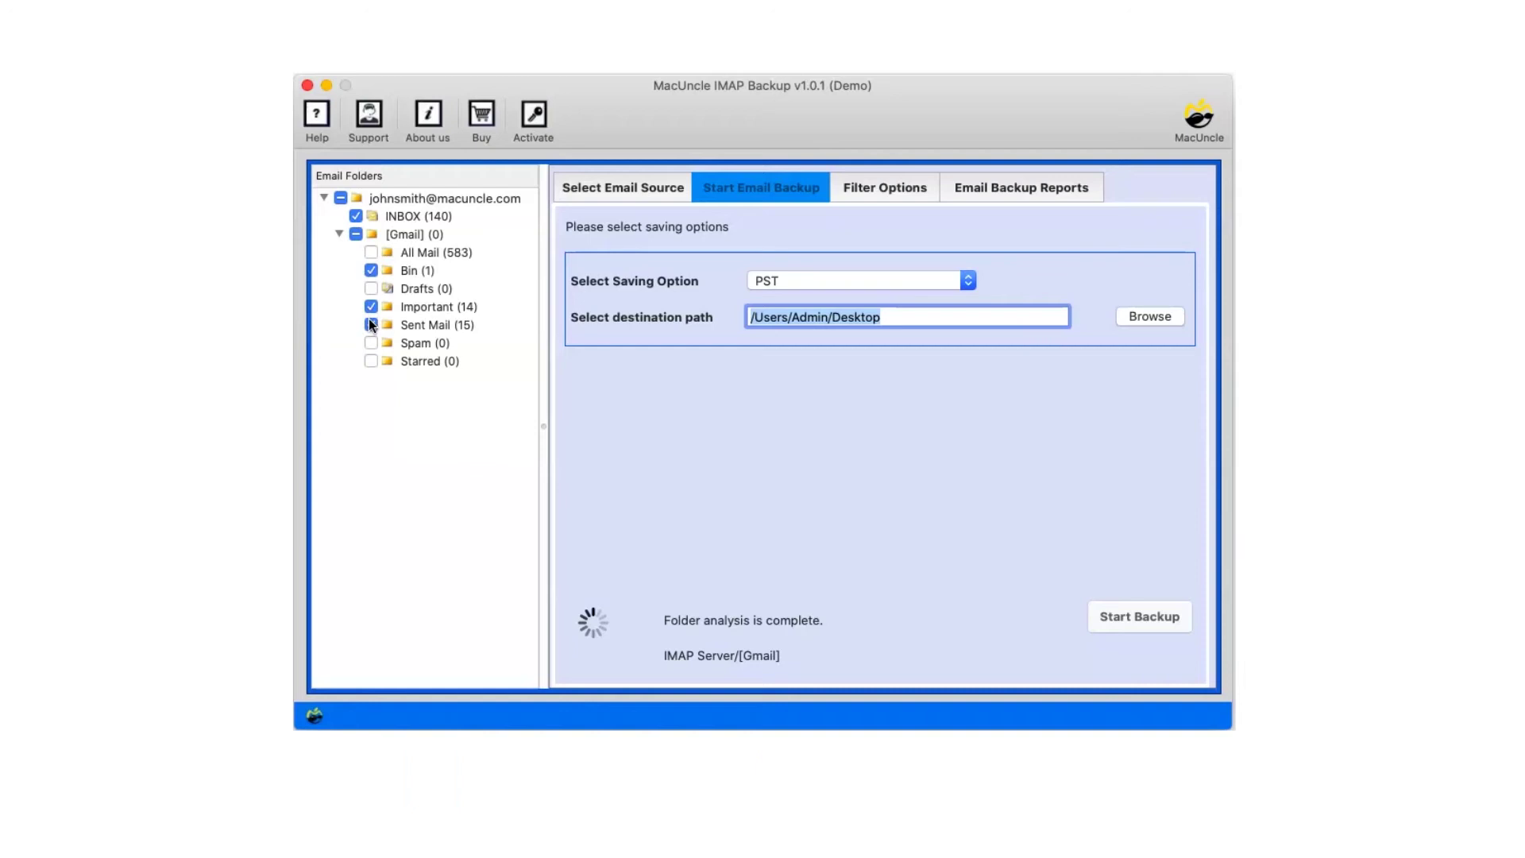
click(966, 280)
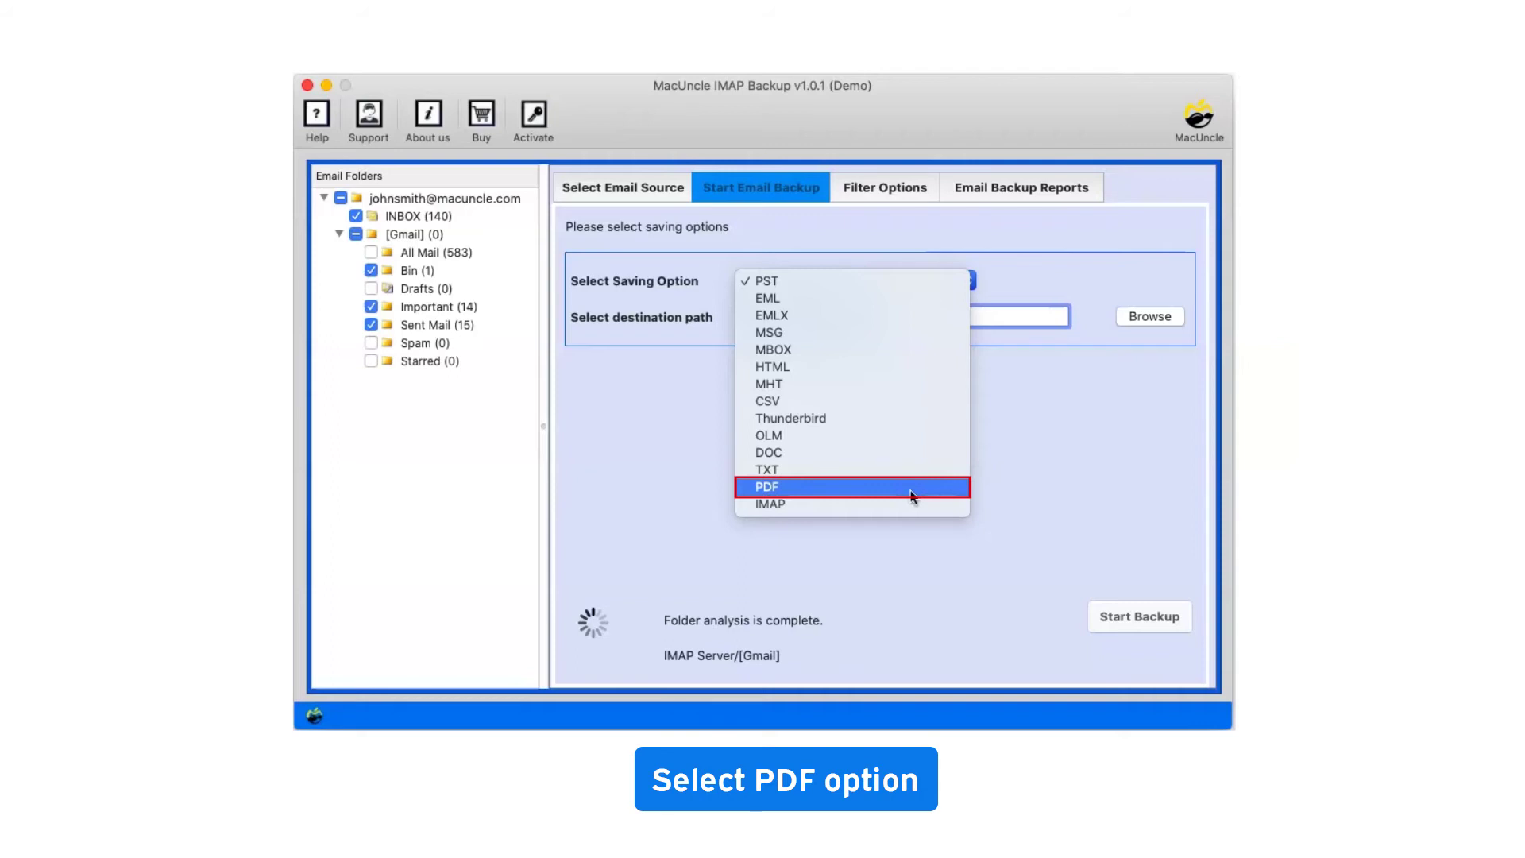
click(912, 491)
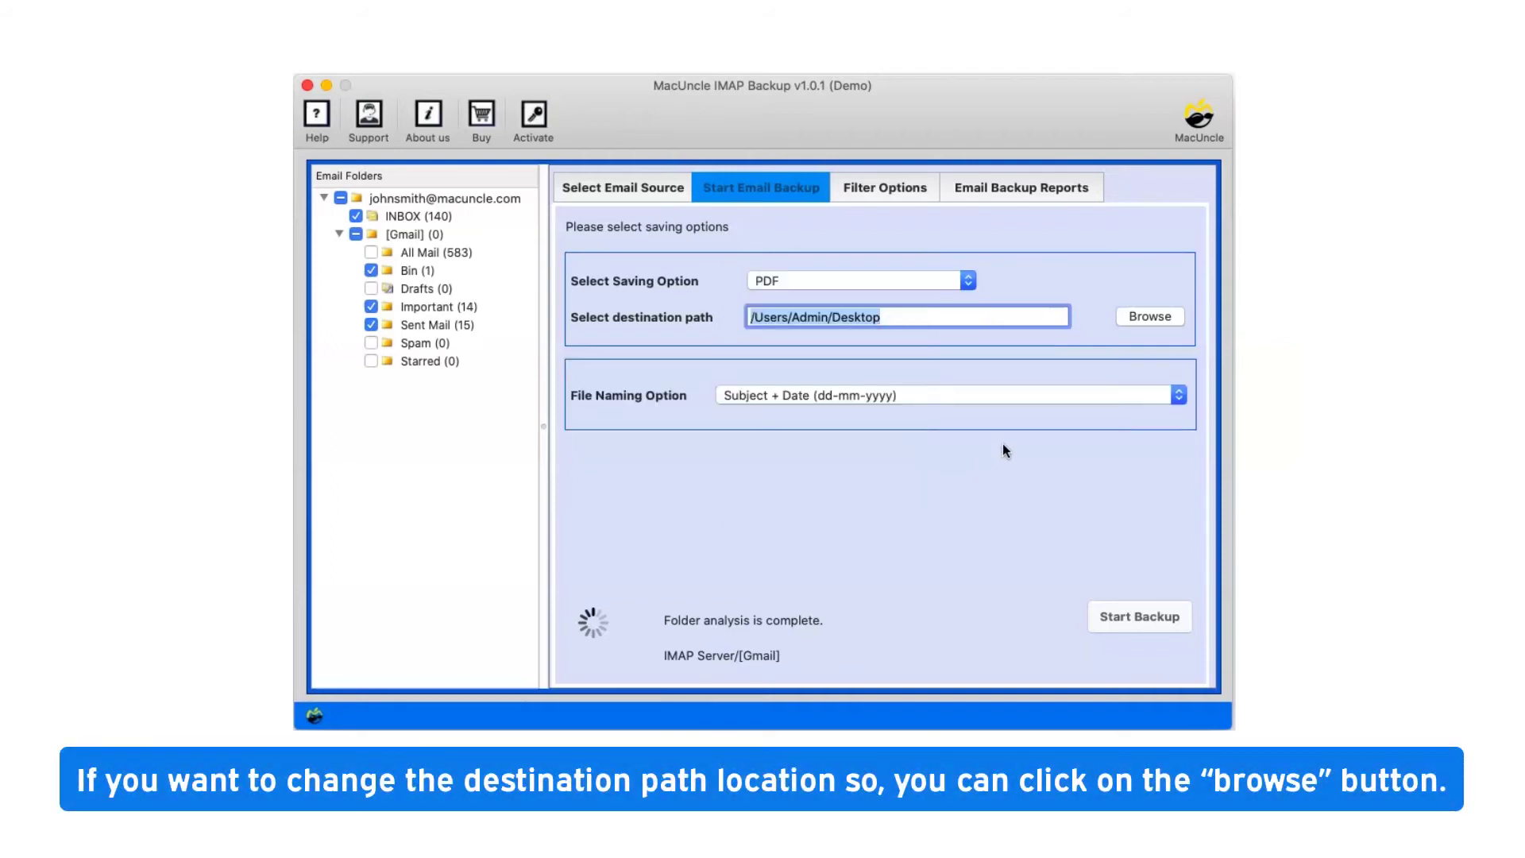
- Set the destination to /Users/Admin/Desktop/Output and keep Subject + Date (dd-mm-yyyy) file naming
click(1150, 318)
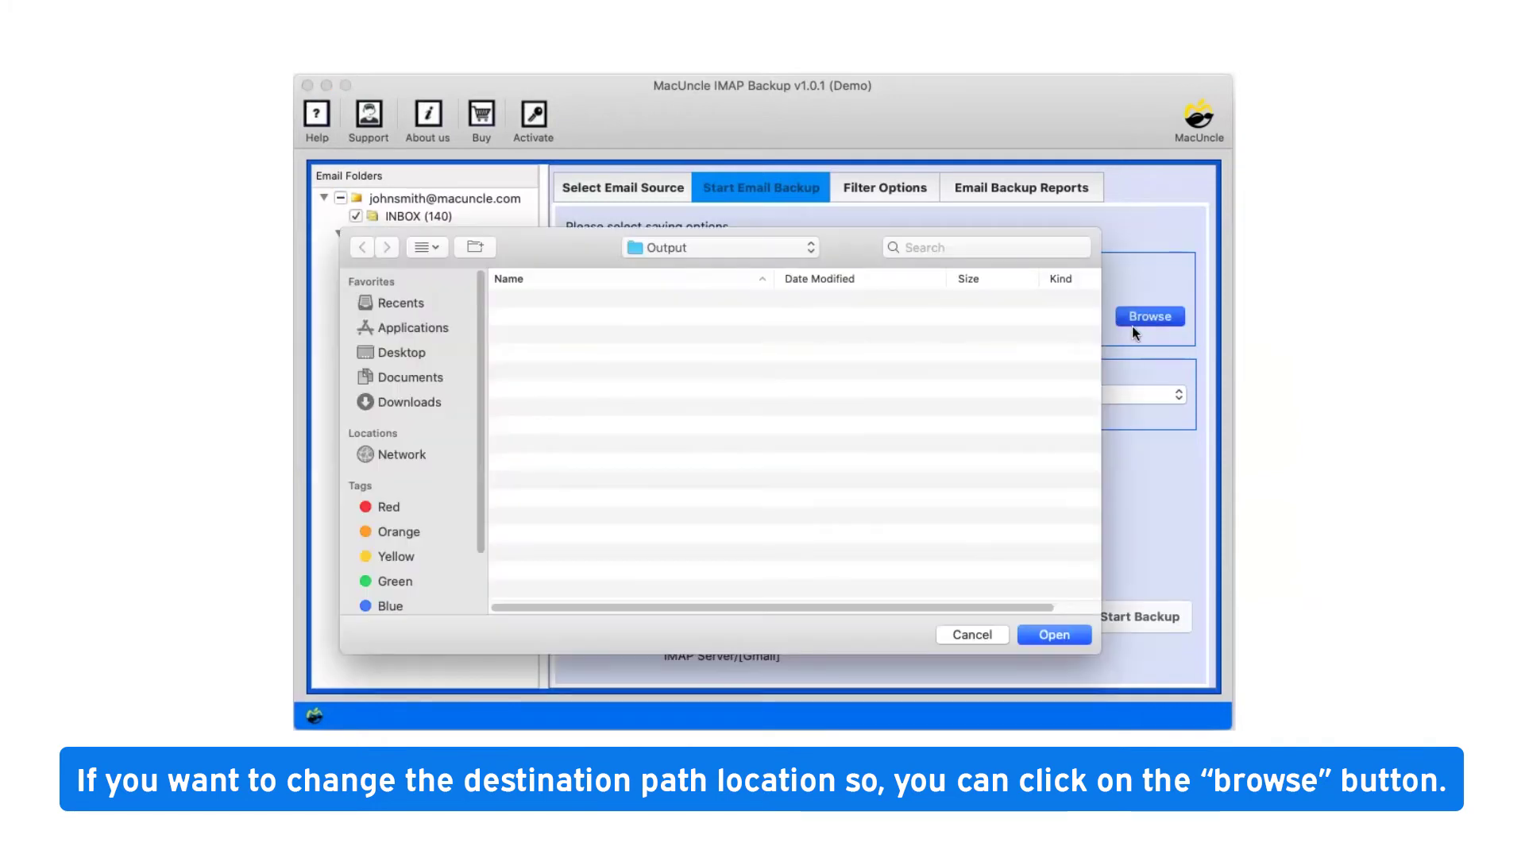
click(1045, 634)
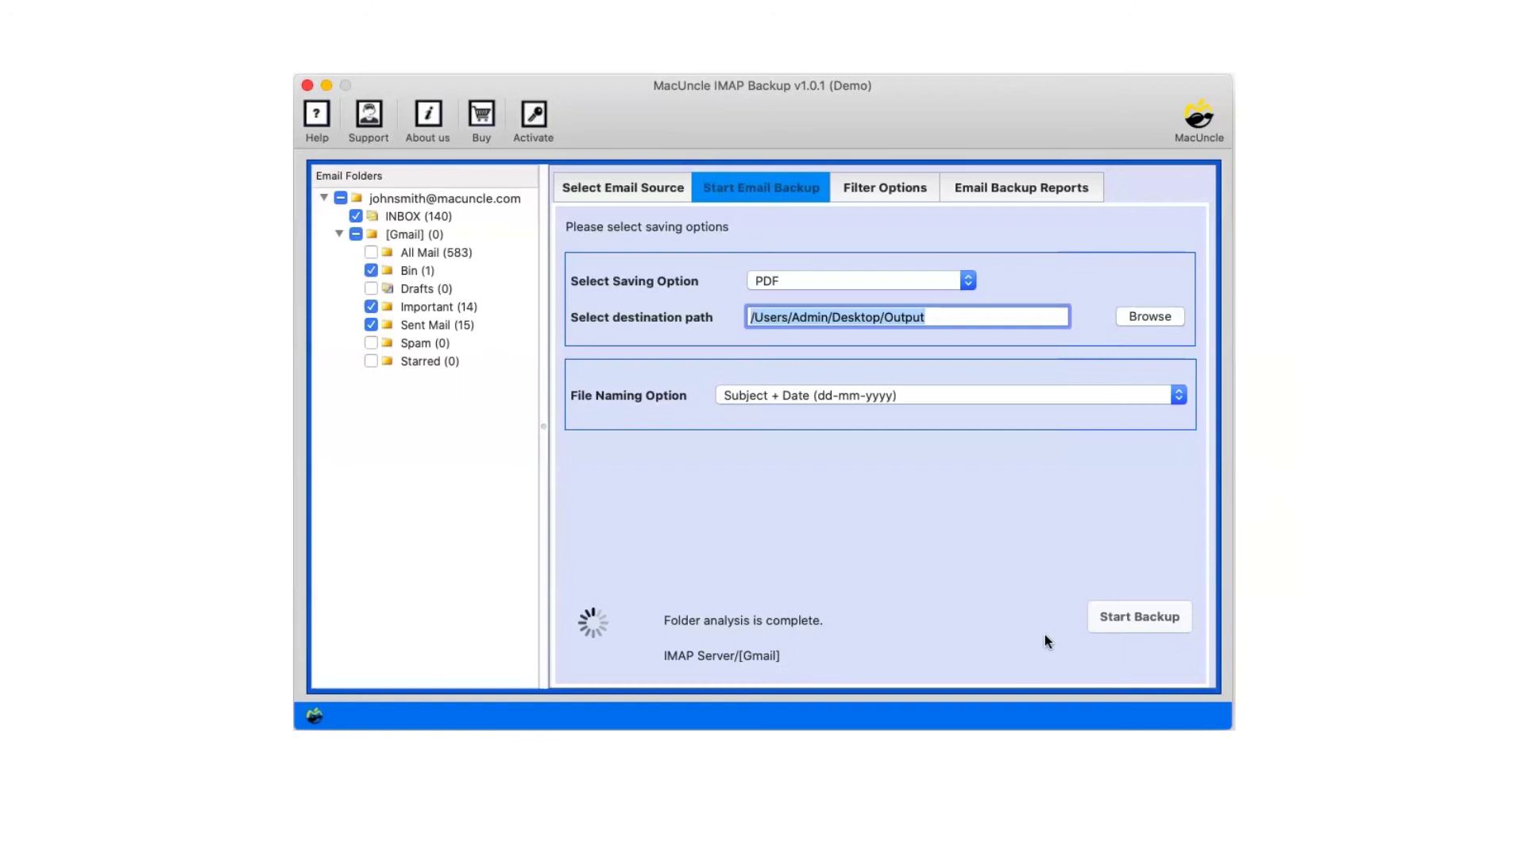
click(1176, 397)
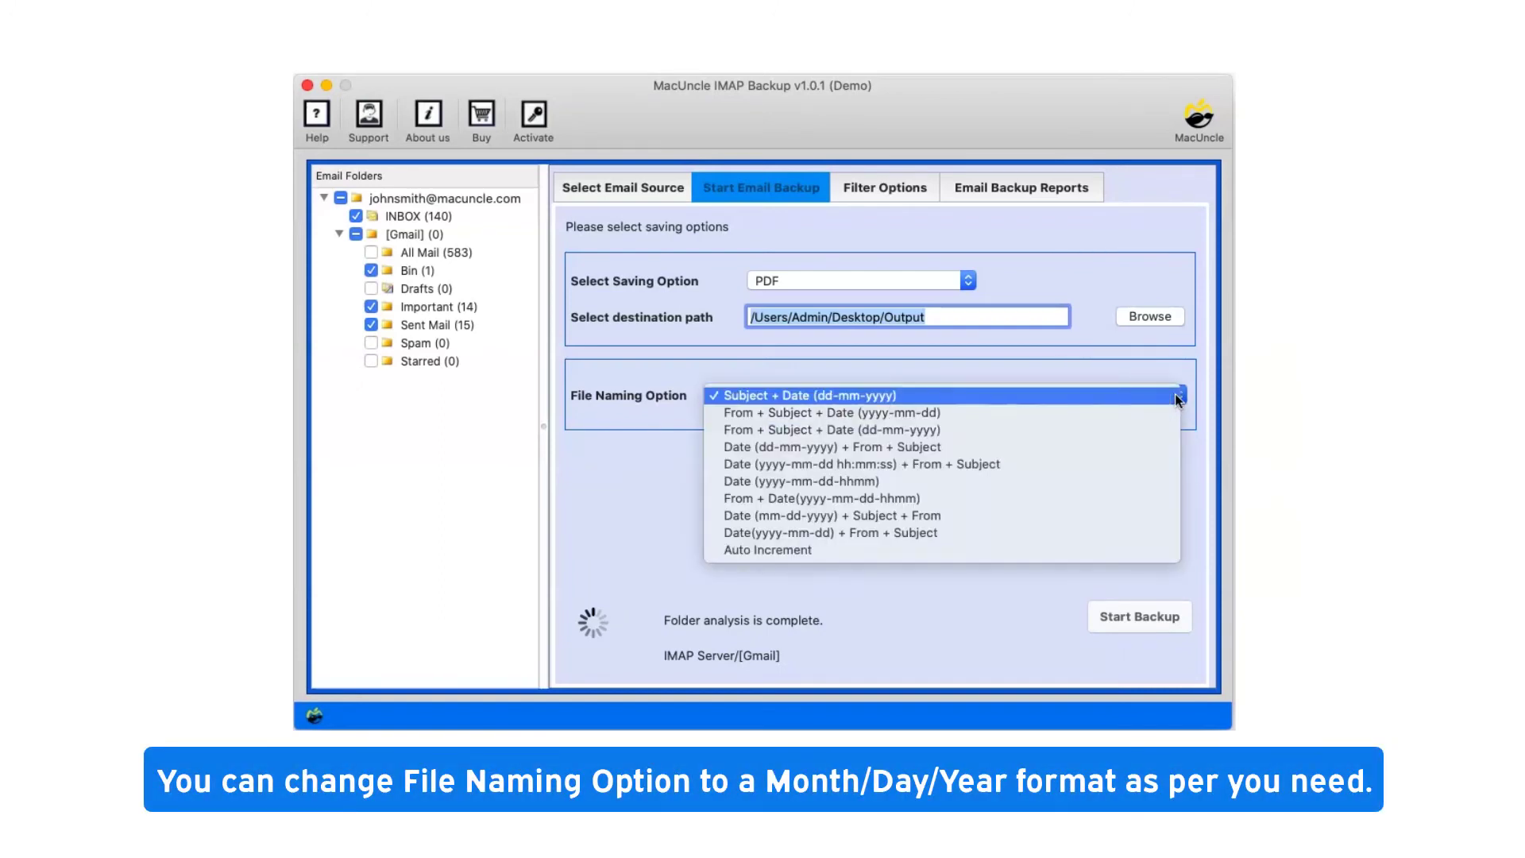
click(1097, 403)
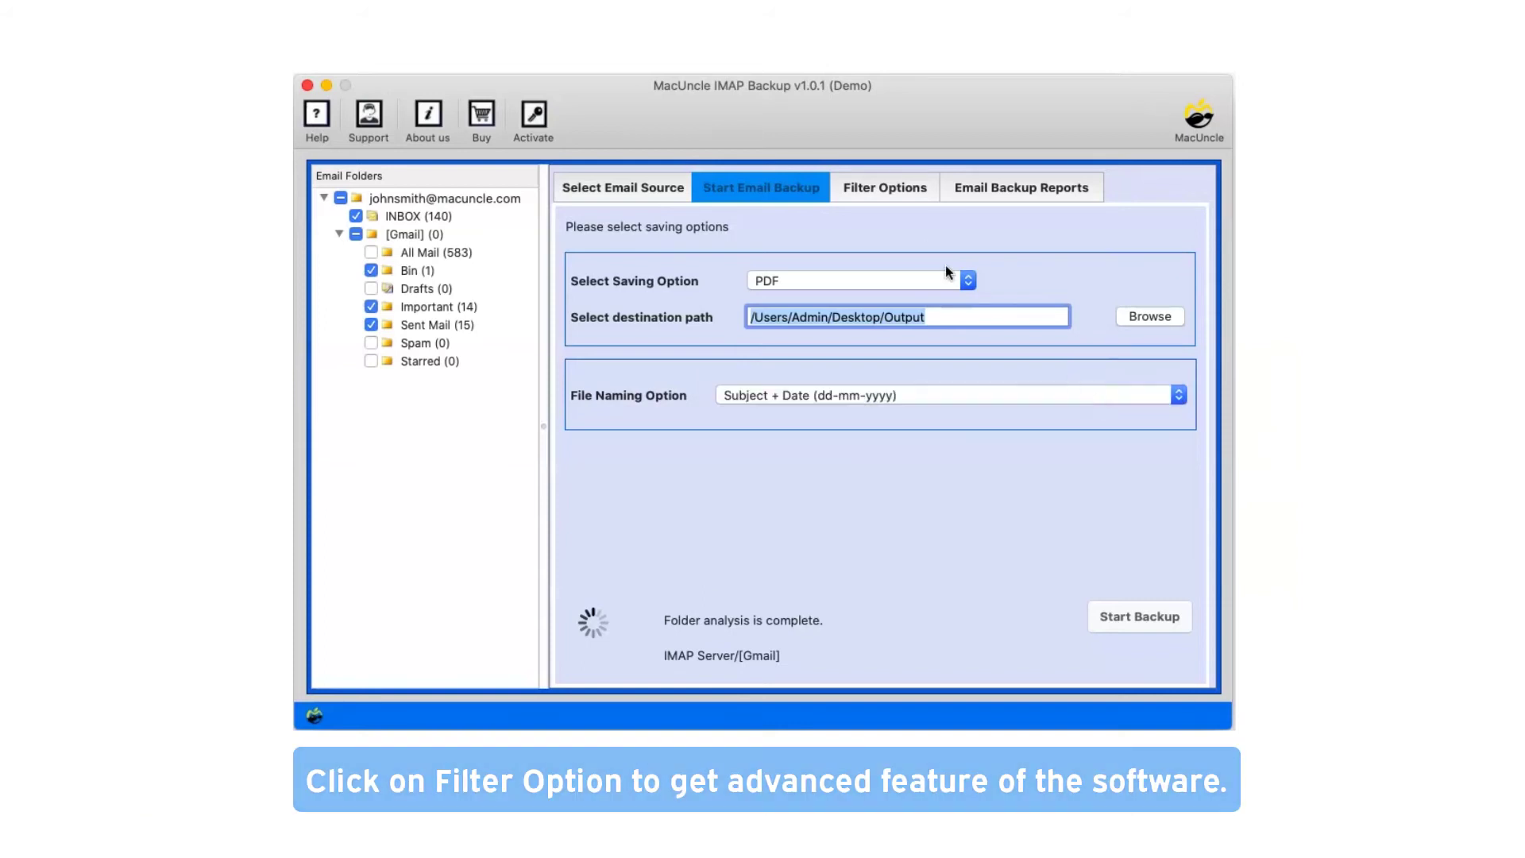
- Open Filter Options and toggle the advanced selective-backup filters on, then back off
click(876, 188)
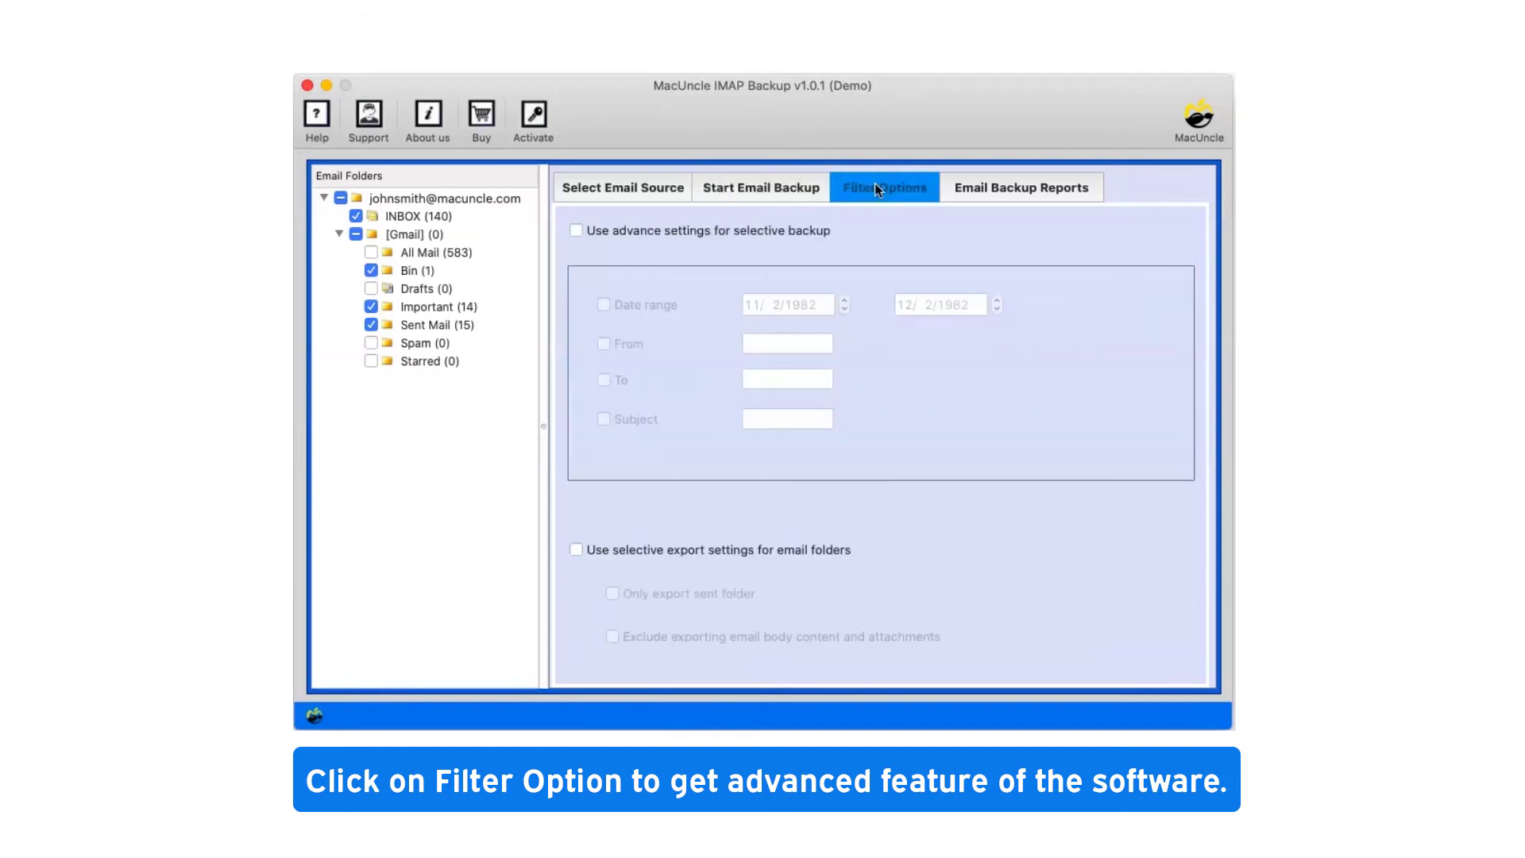
click(577, 231)
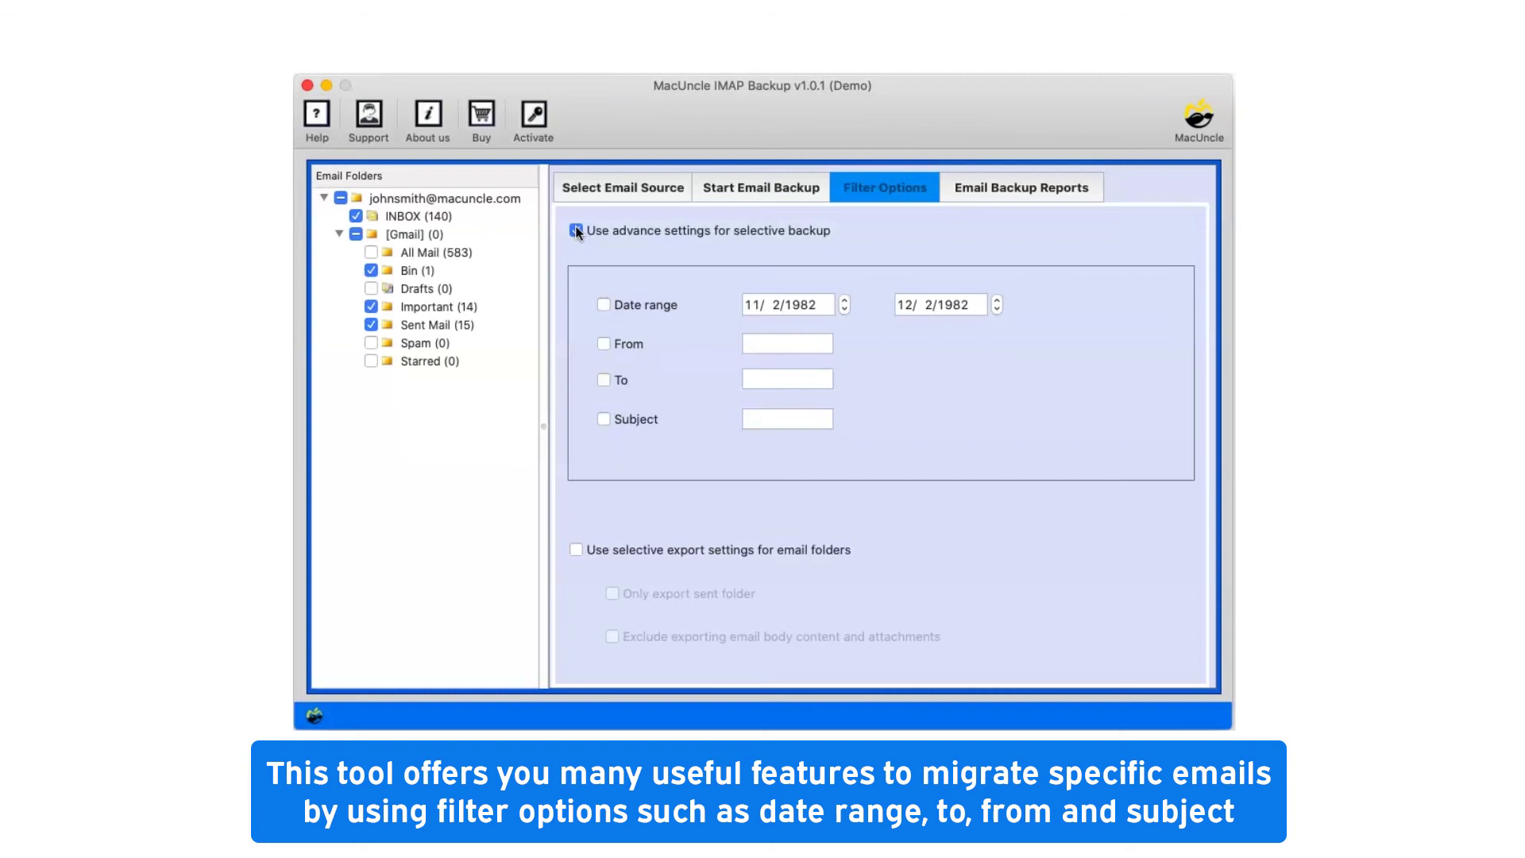
click(576, 232)
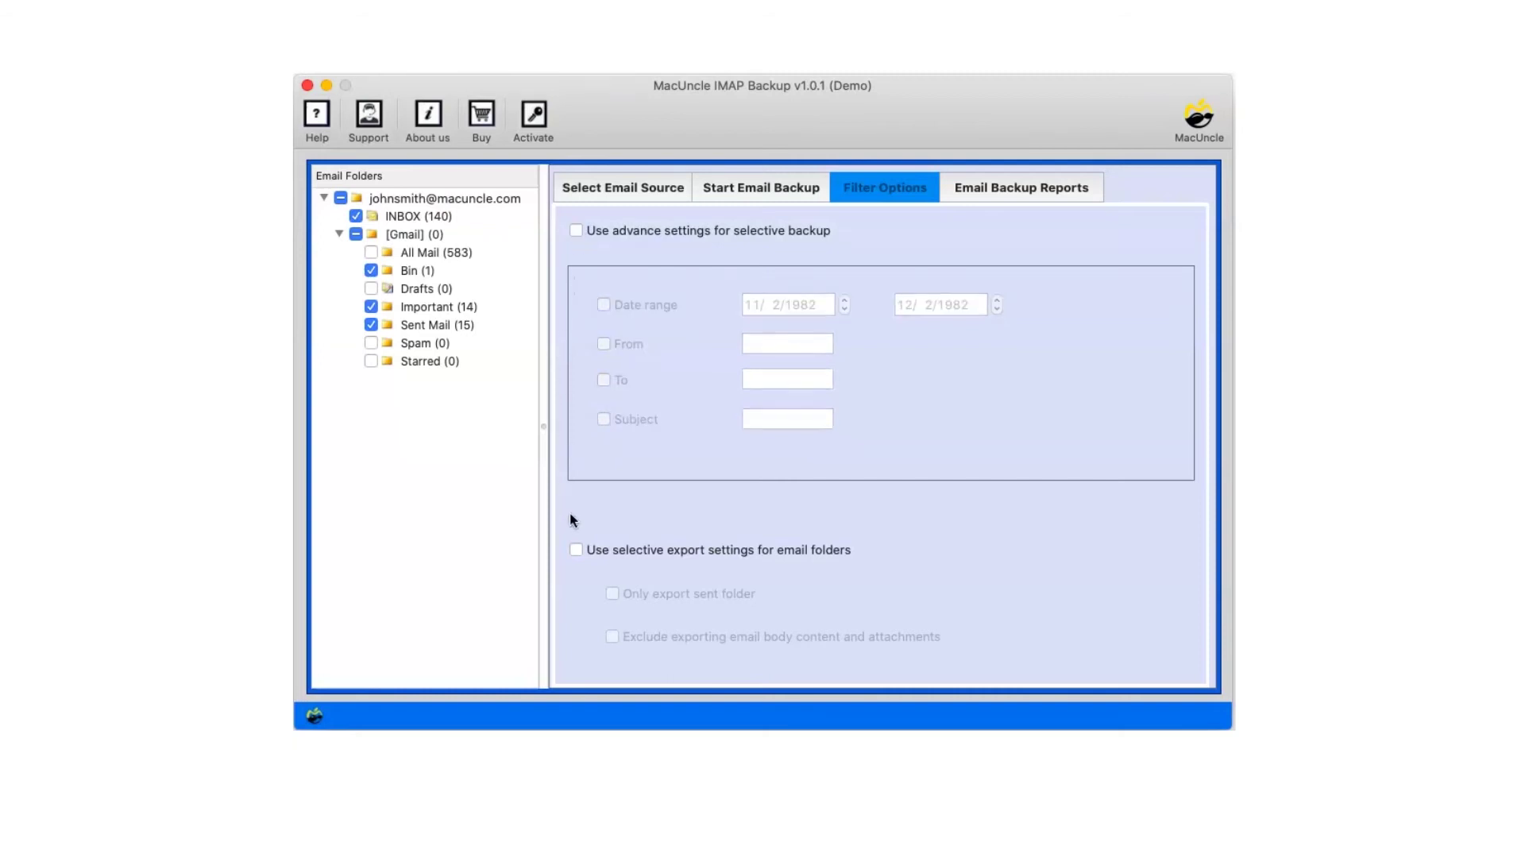
- Try the sent-folder-only and exclude-body-and-attachments export options, then disable selective export again
click(576, 549)
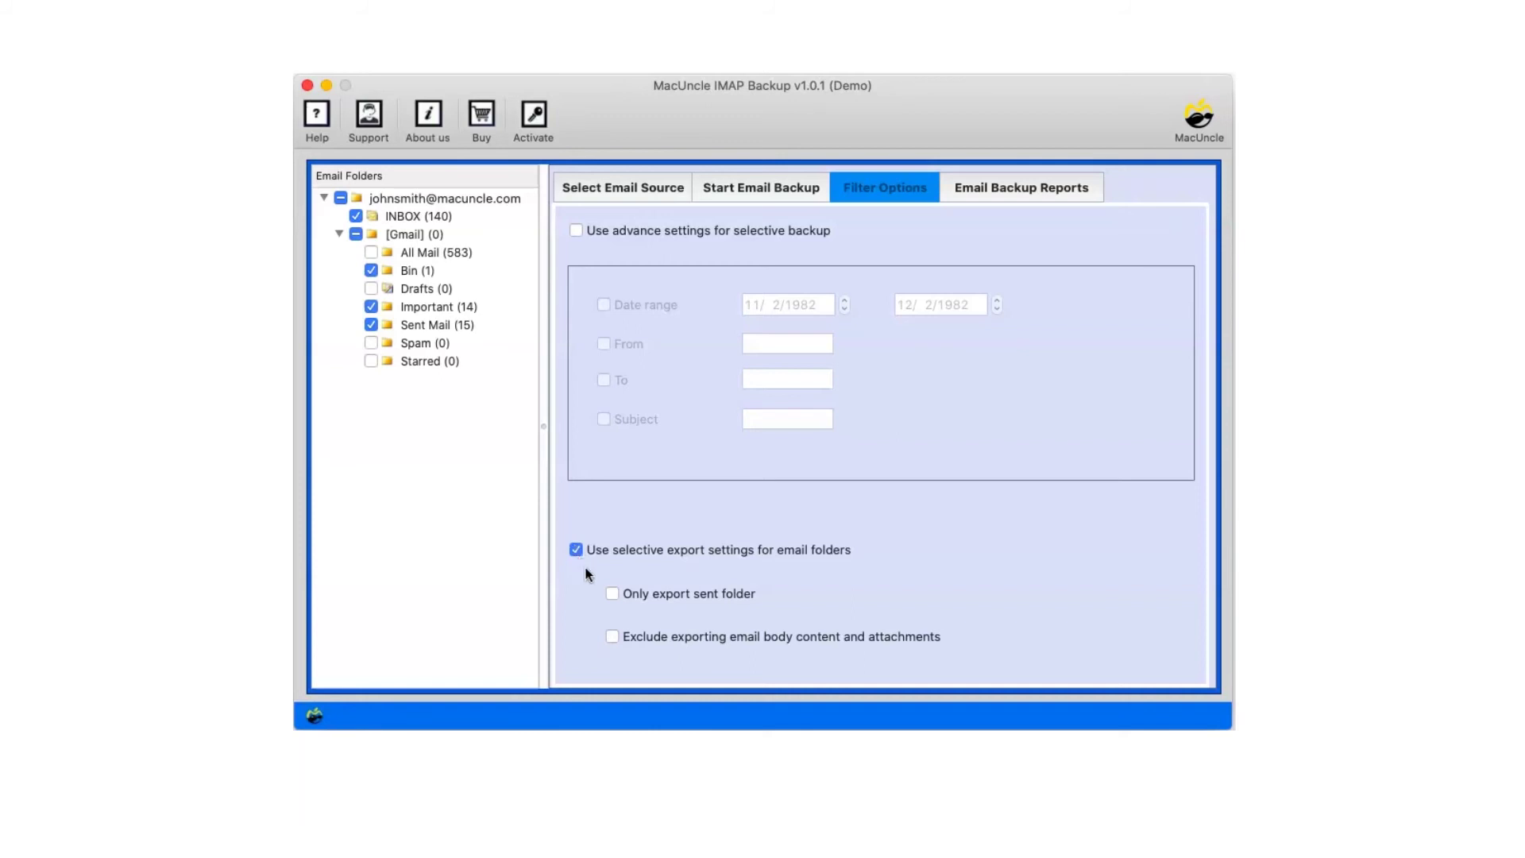
click(611, 595)
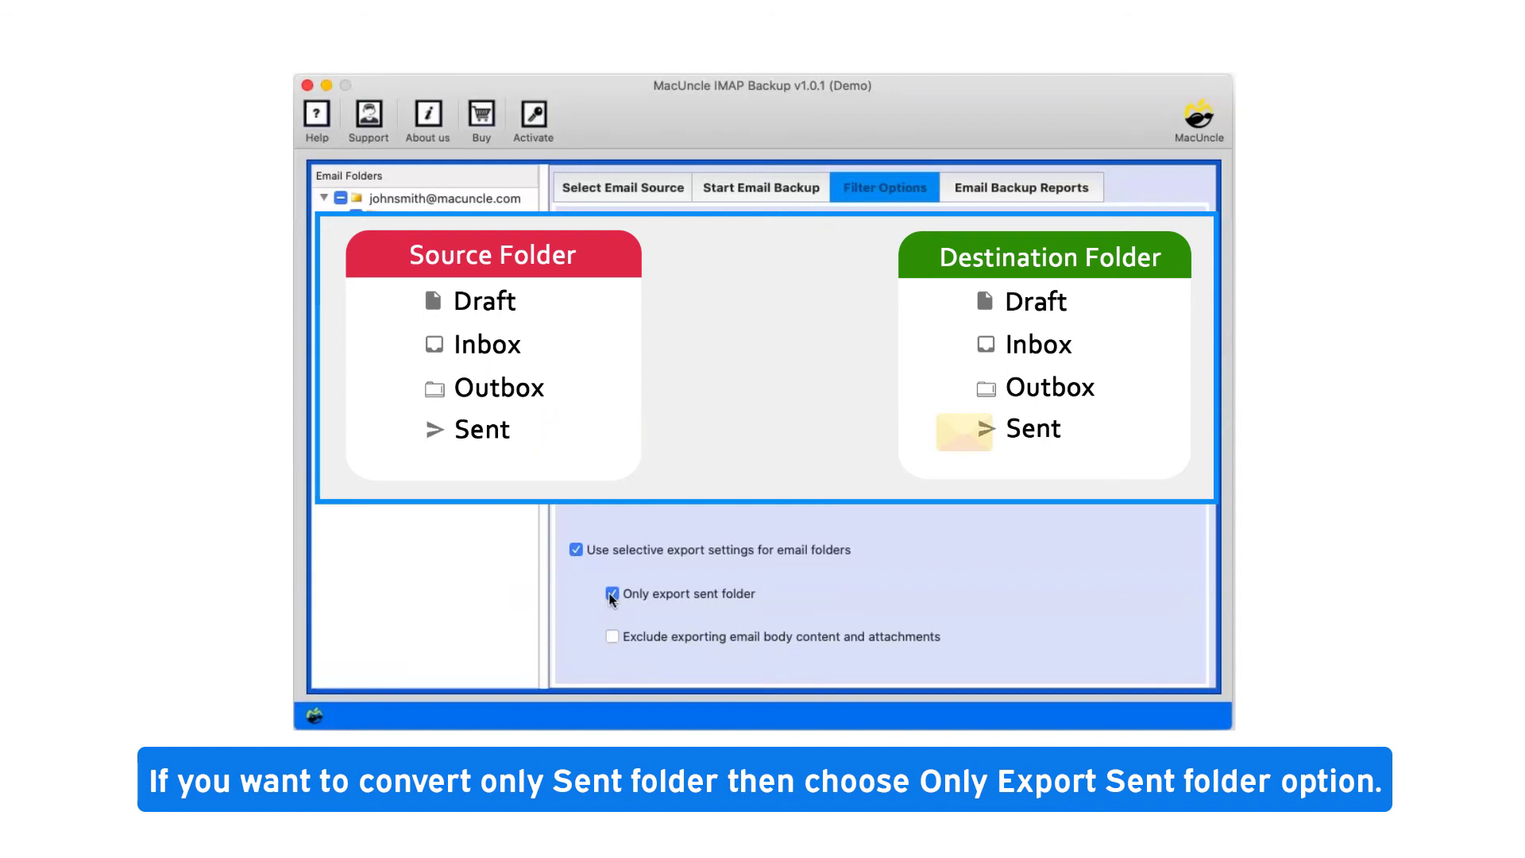
click(611, 595)
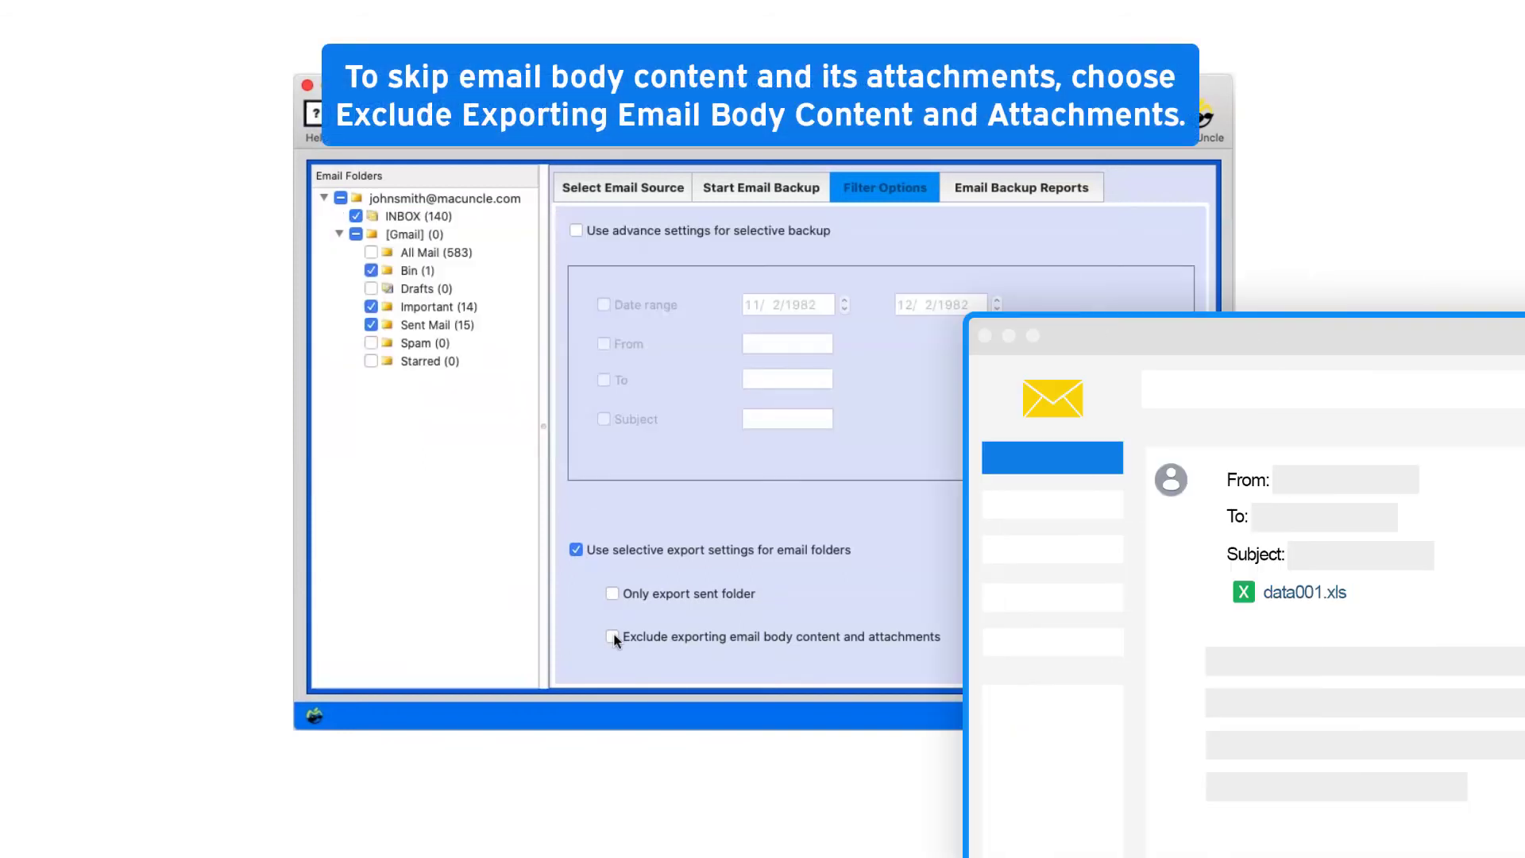
click(613, 637)
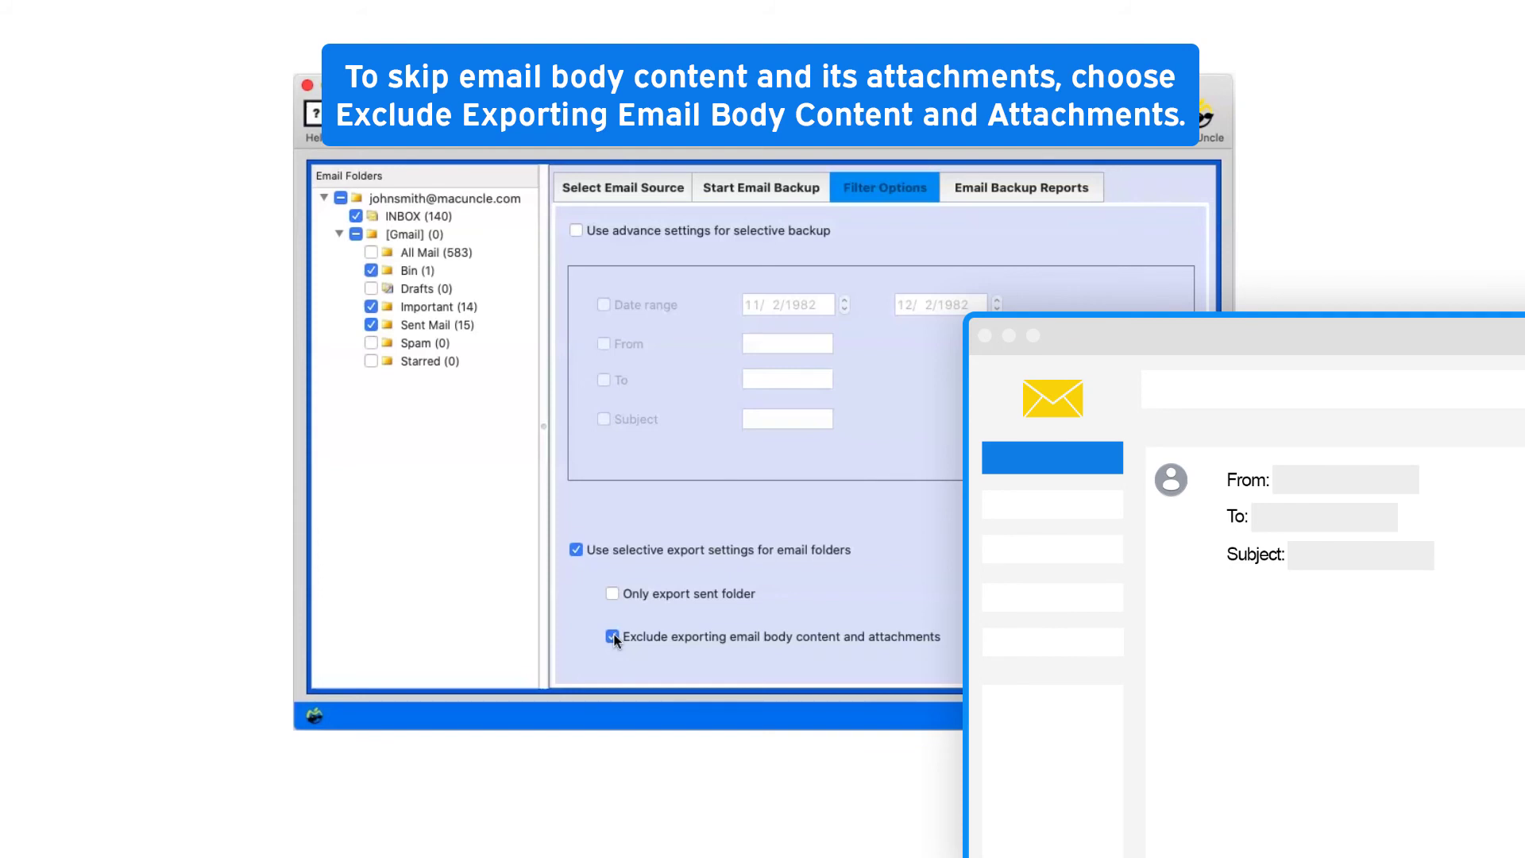
click(612, 637)
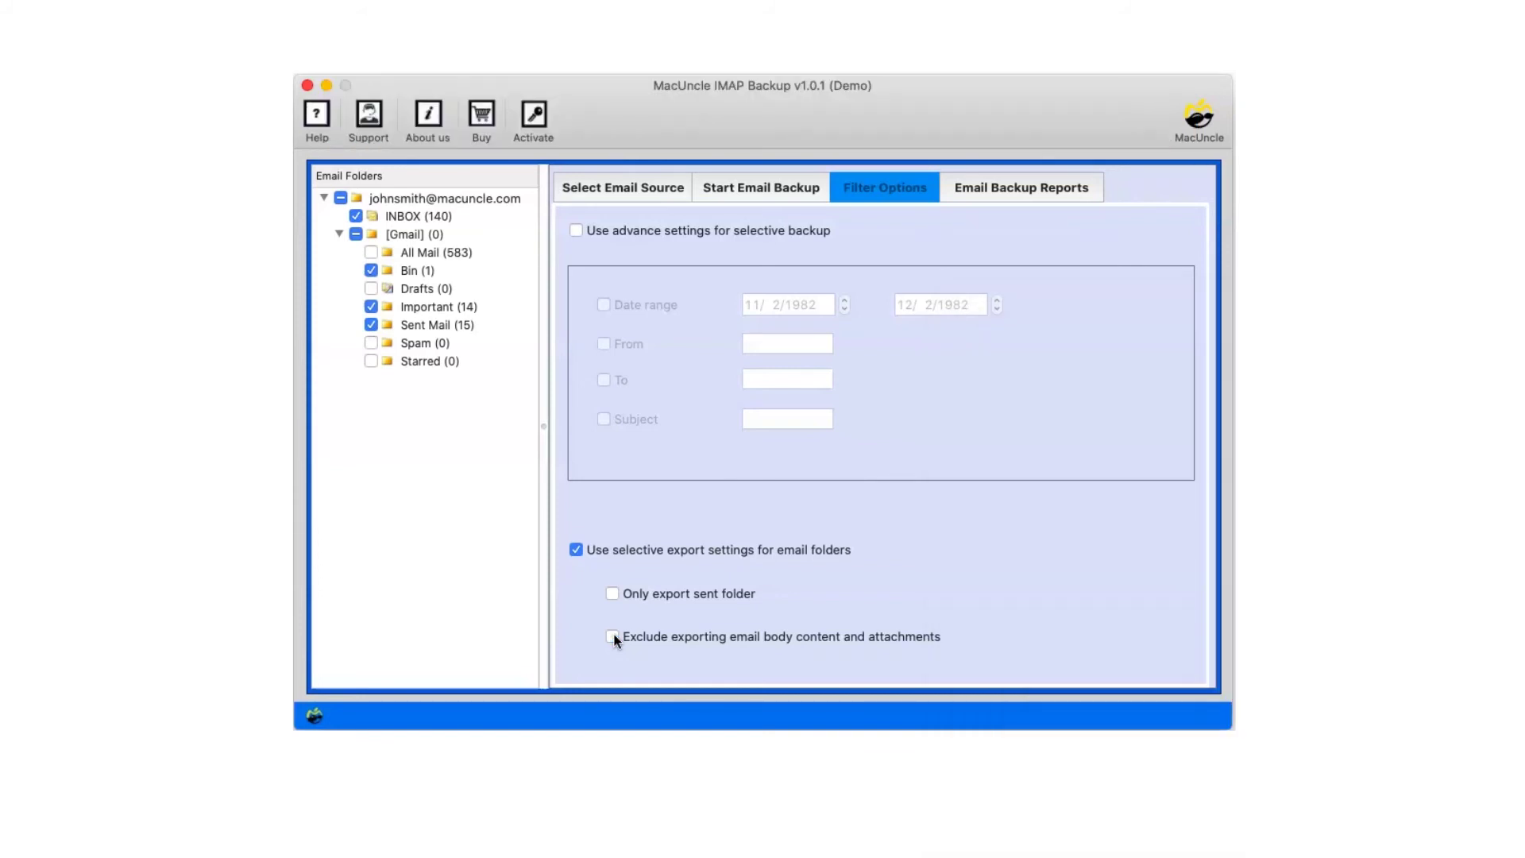
click(576, 550)
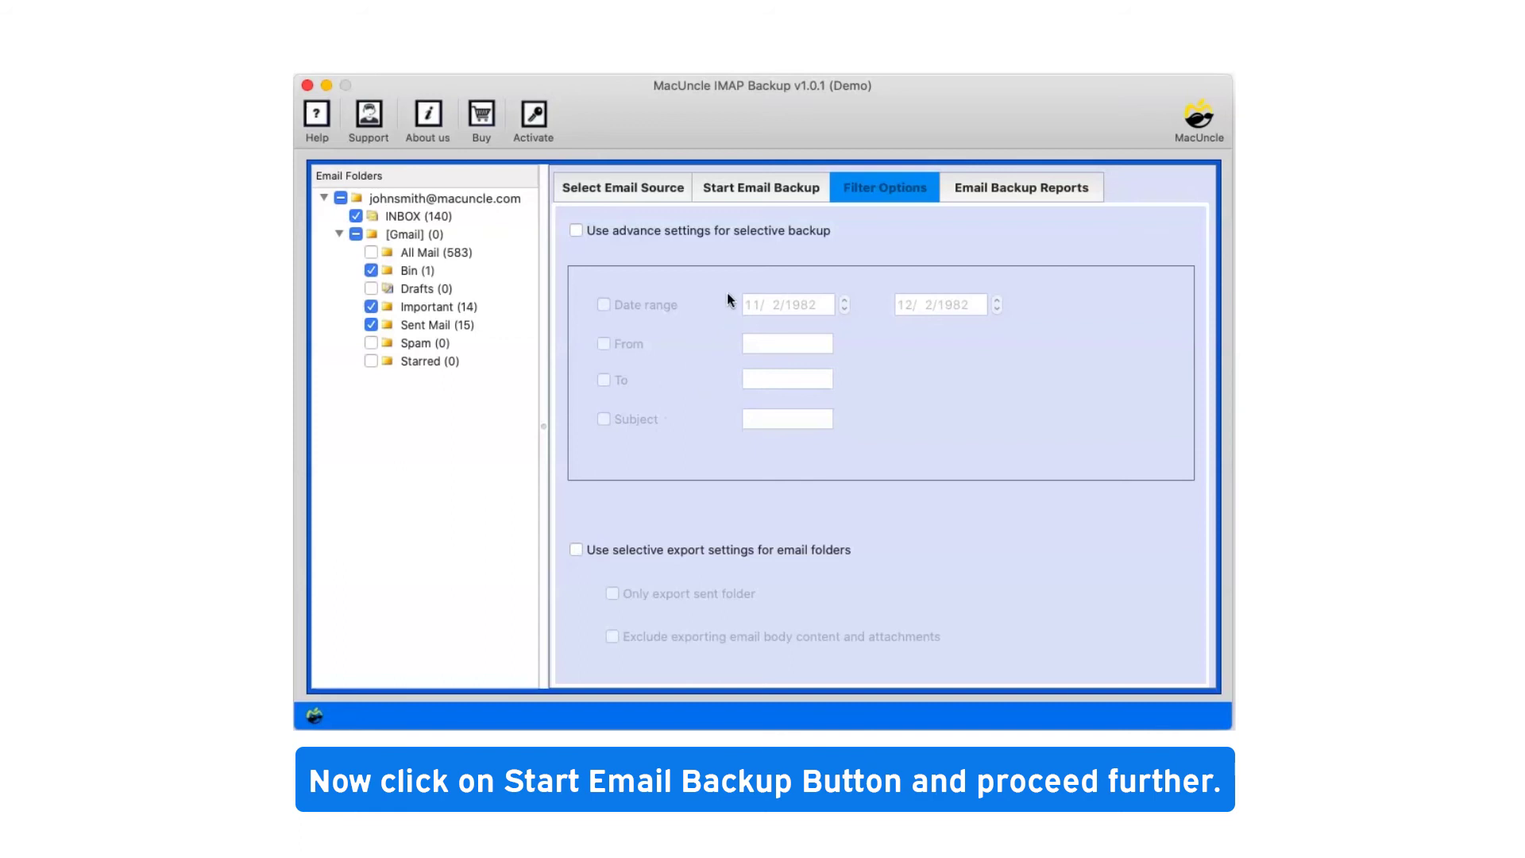
- Start the backup from the Start Email Backup tab and dismiss the Conversion Complete notice
click(772, 184)
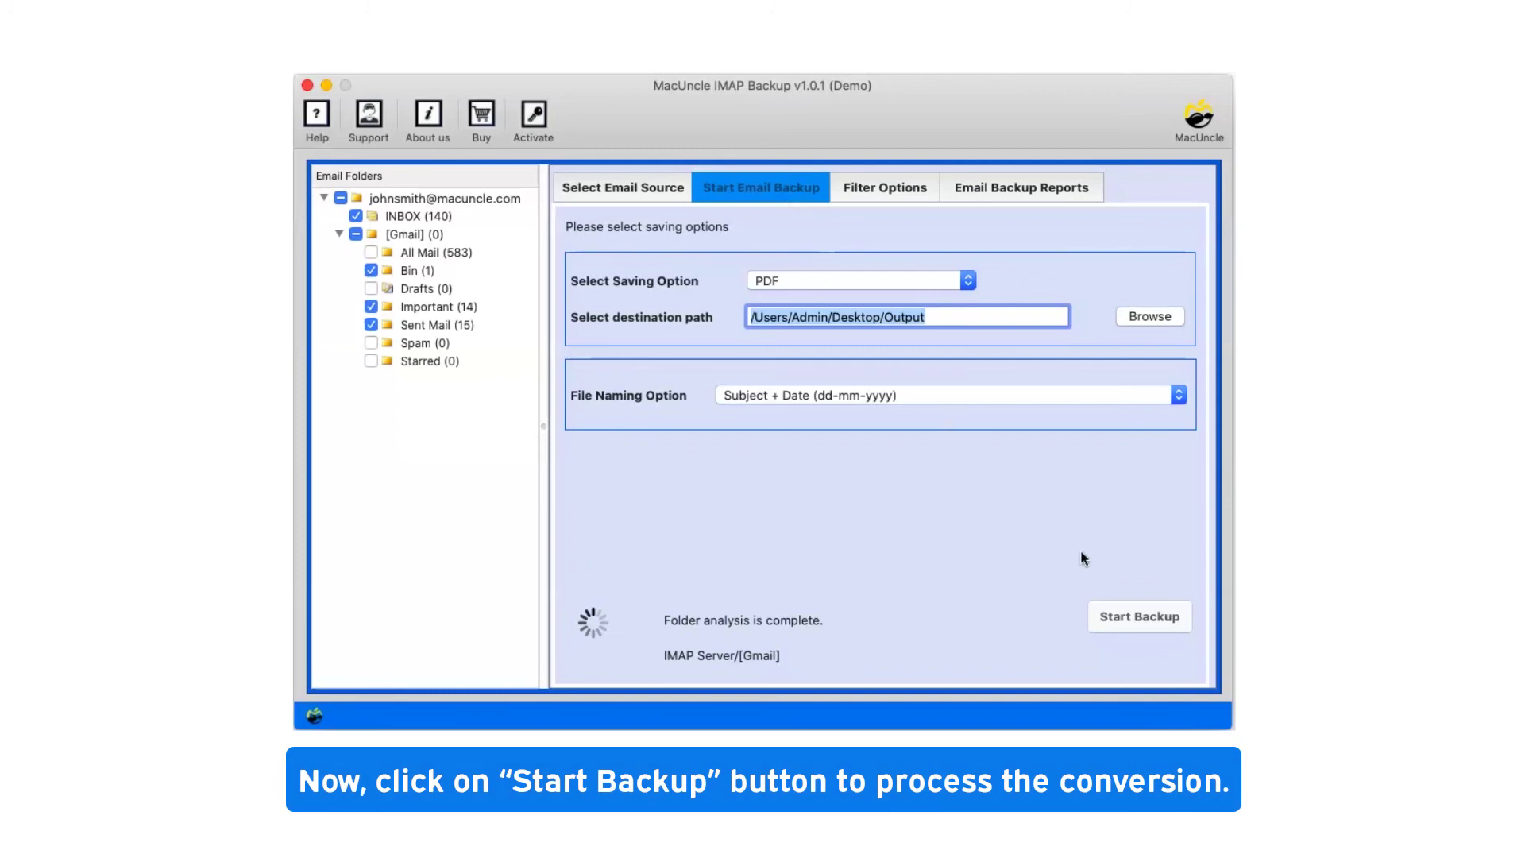
click(1137, 617)
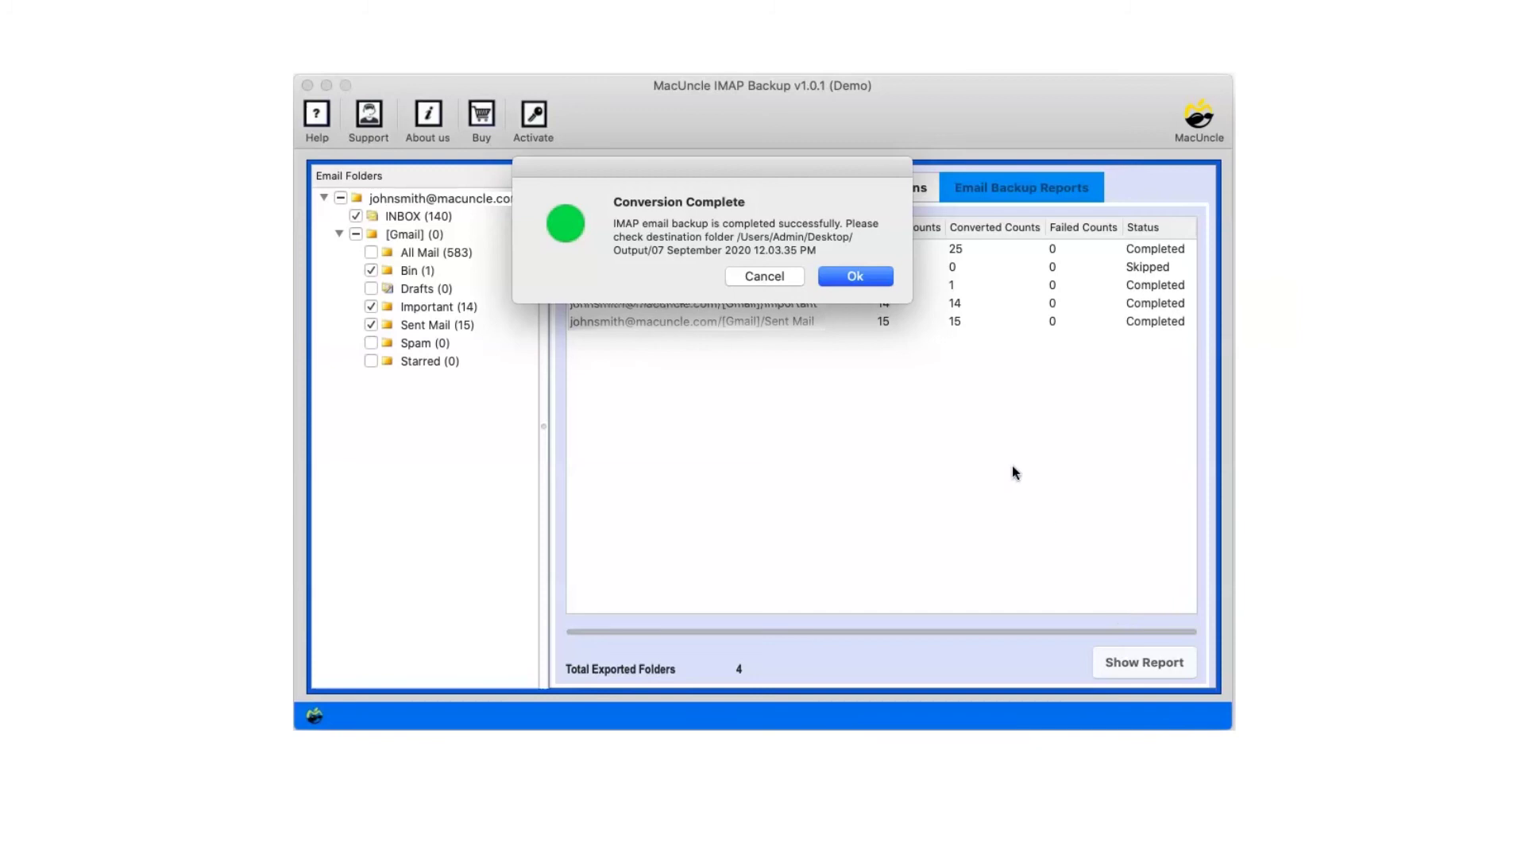
click(863, 277)
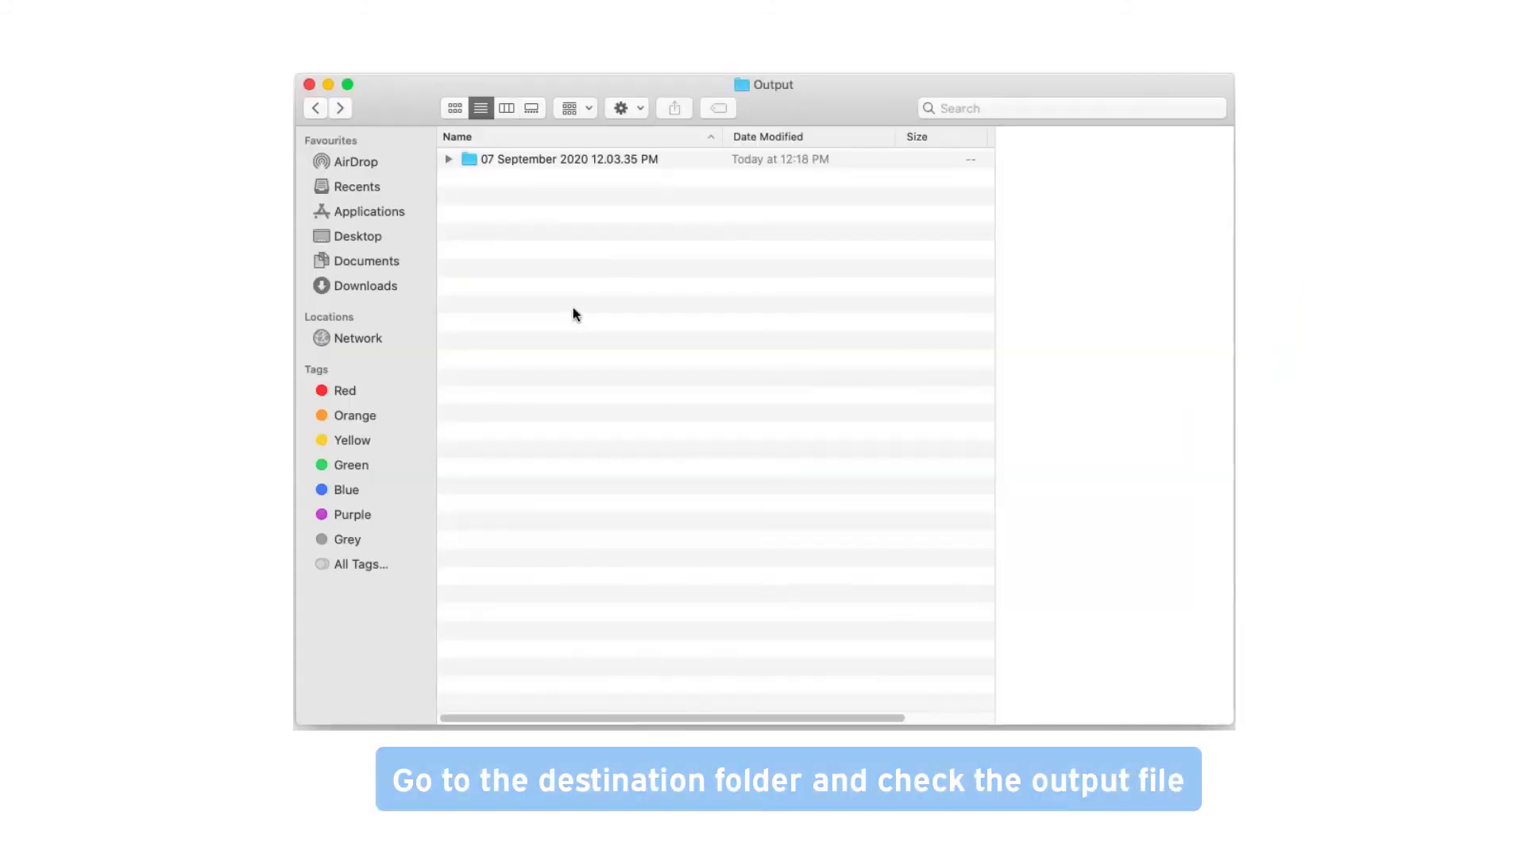
- Open the 07 September 2020 12.03.35 PM folder, then INBOX, and select a converted PDF
click(478, 161)
double_click(478, 161)
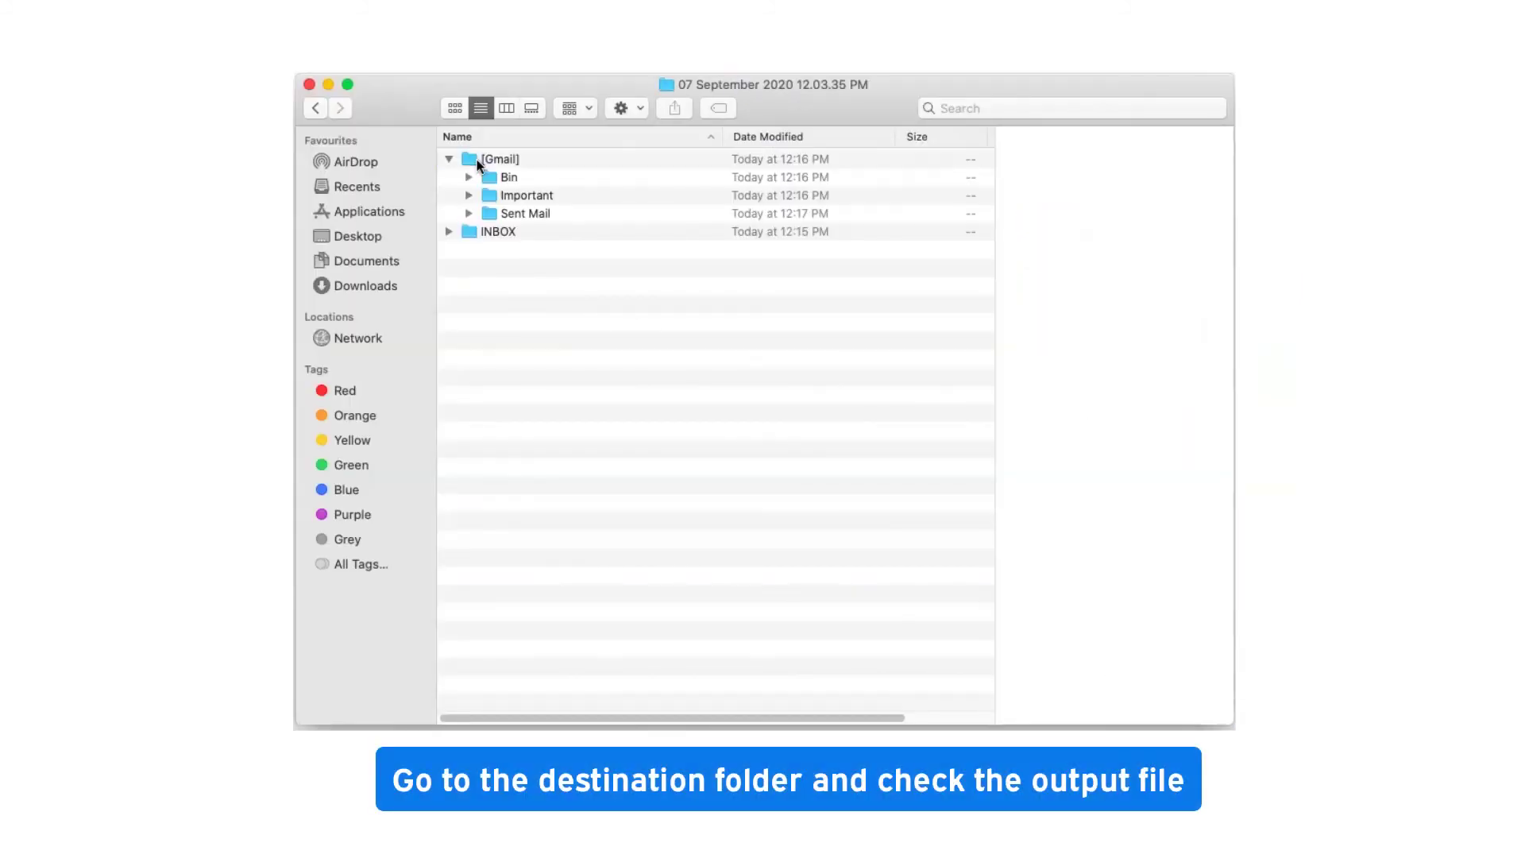
double_click(472, 231)
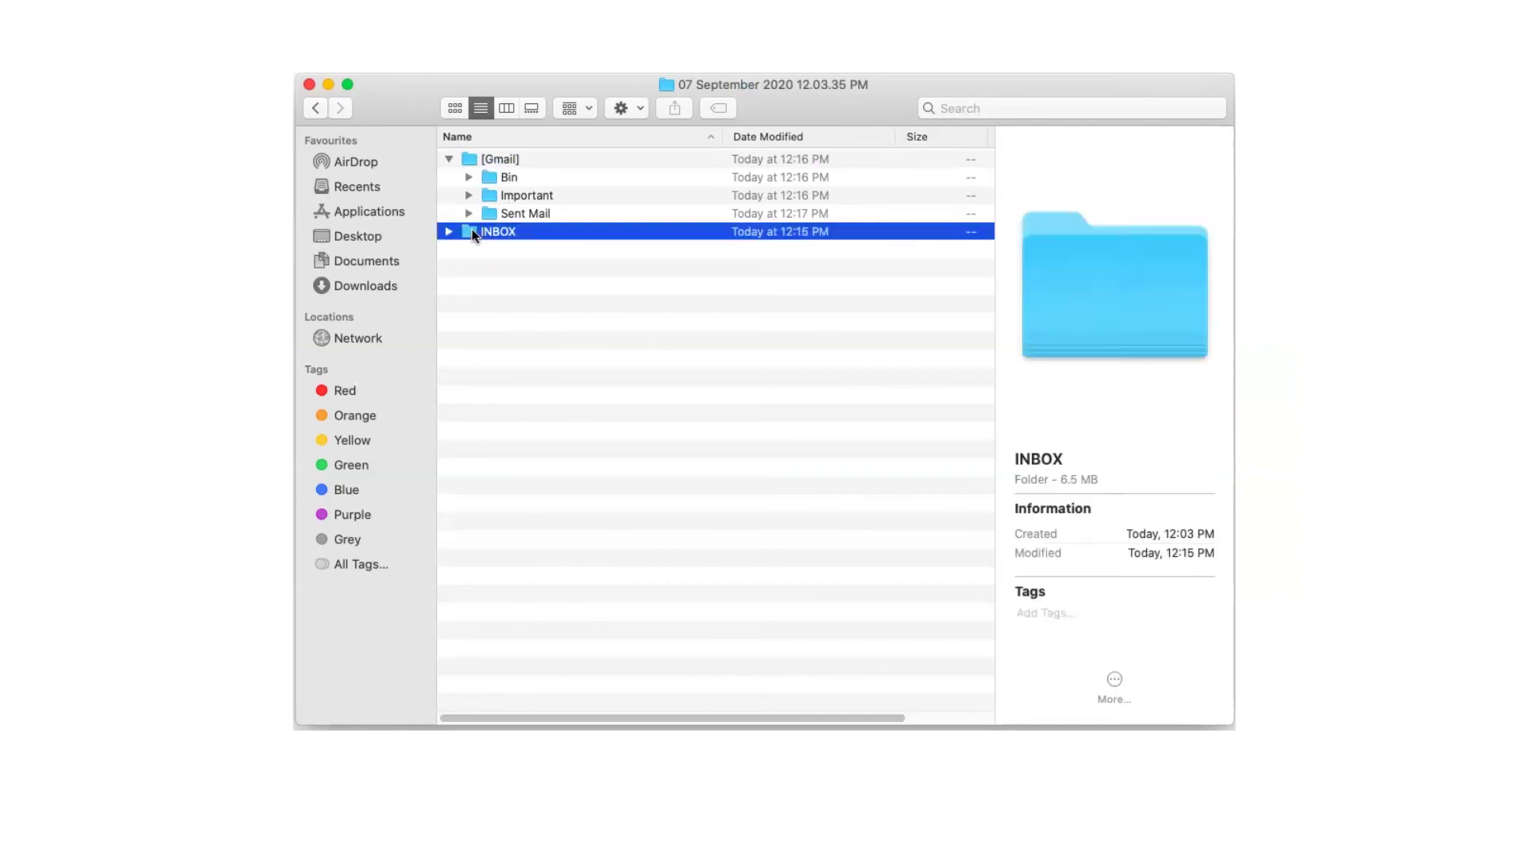
click(471, 231)
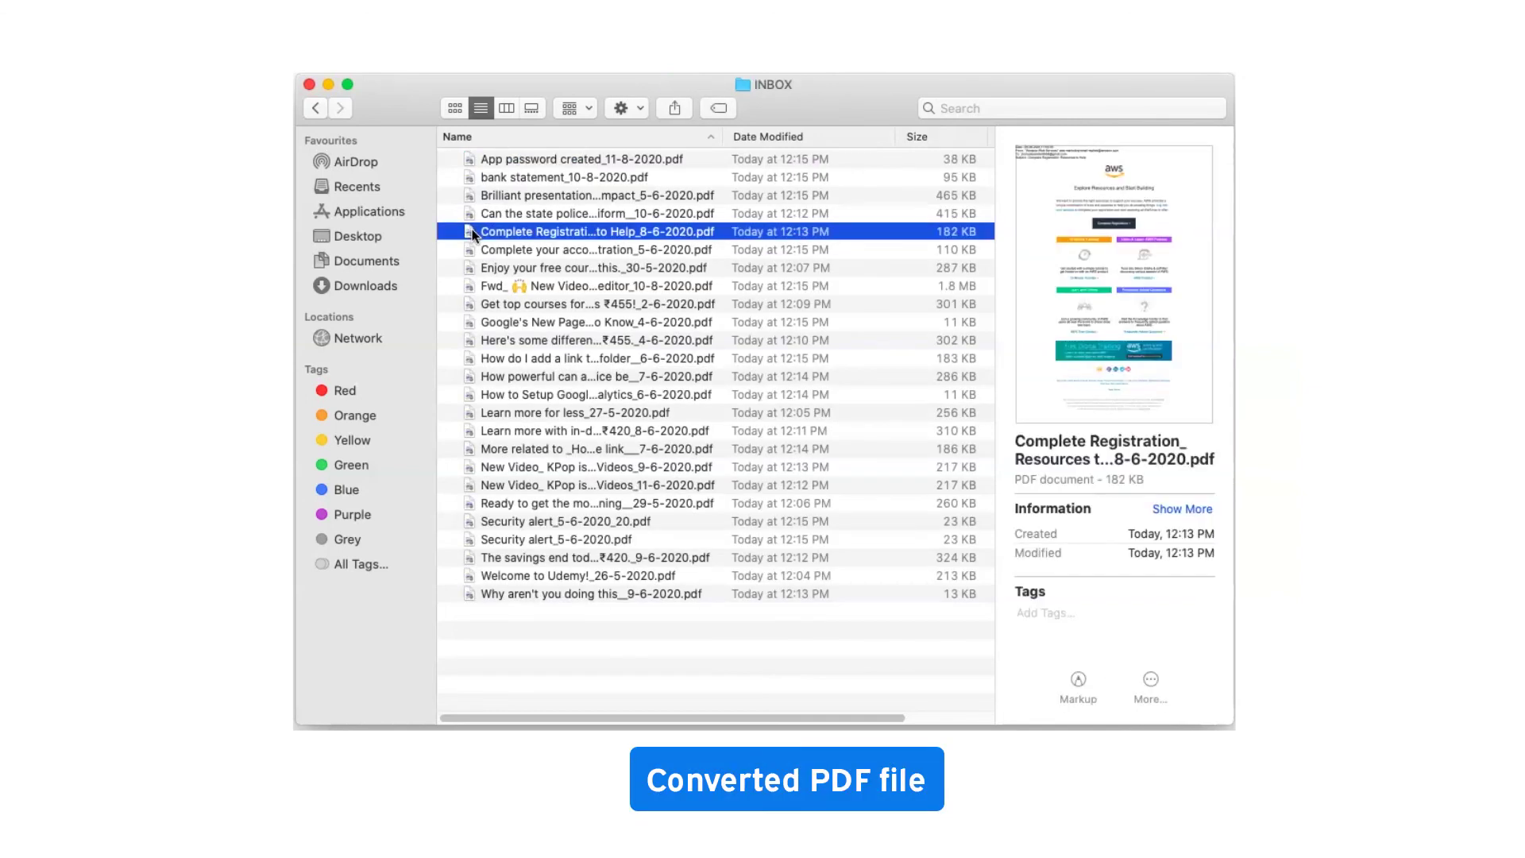